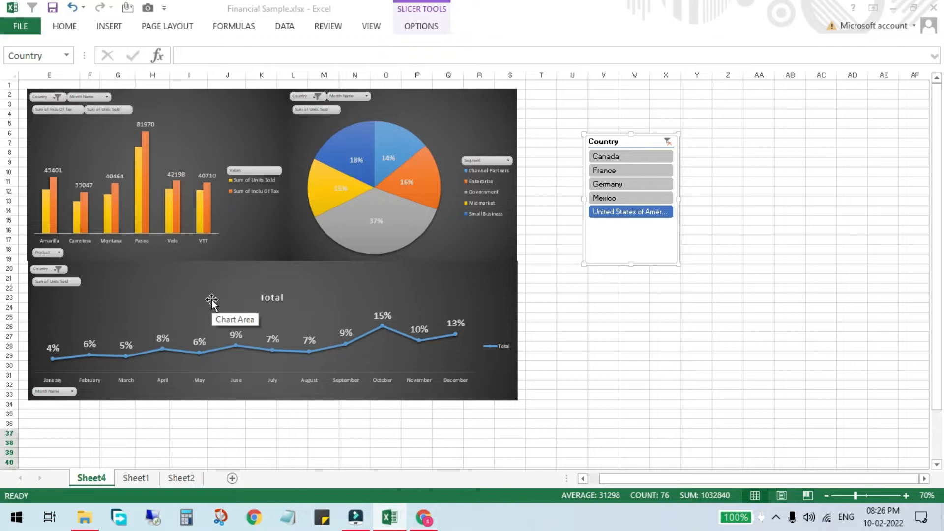
- Demonstrate the Country slicer by filtering the dashboard charts by different countries in turn, finishing with United States of America
{"action": "left_click", "coordinate": [611, 185]}
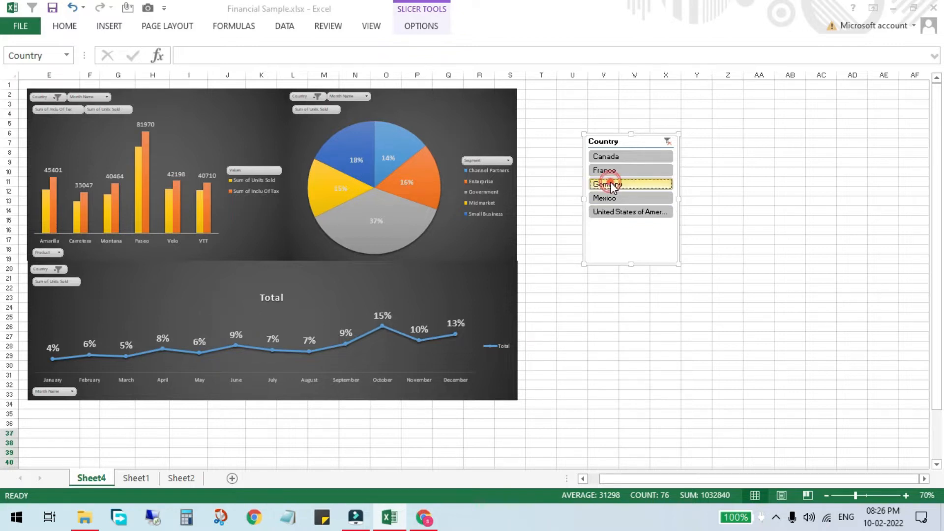
{"action": "left_click", "coordinate": [611, 198]}
{"action": "left_click", "coordinate": [602, 211]}
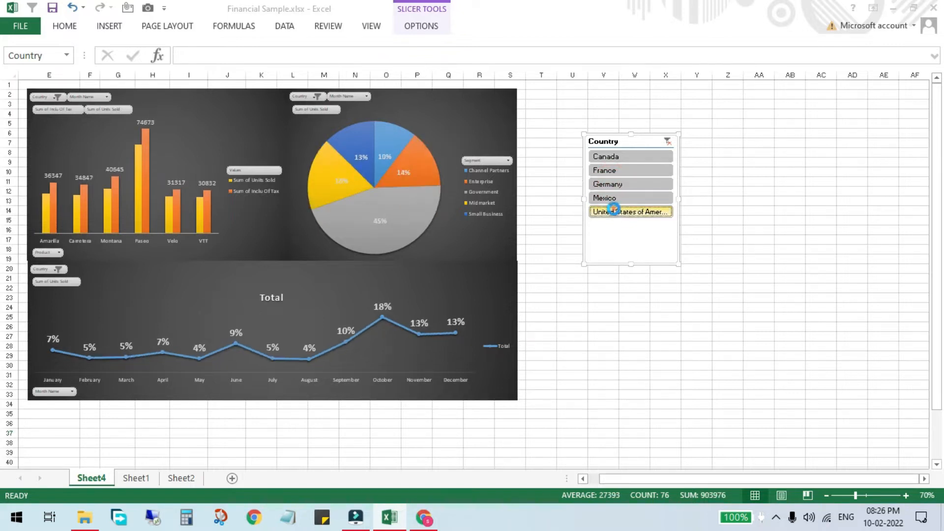
{"action": "left_click", "coordinate": [628, 196]}
{"action": "left_click", "coordinate": [627, 186]}
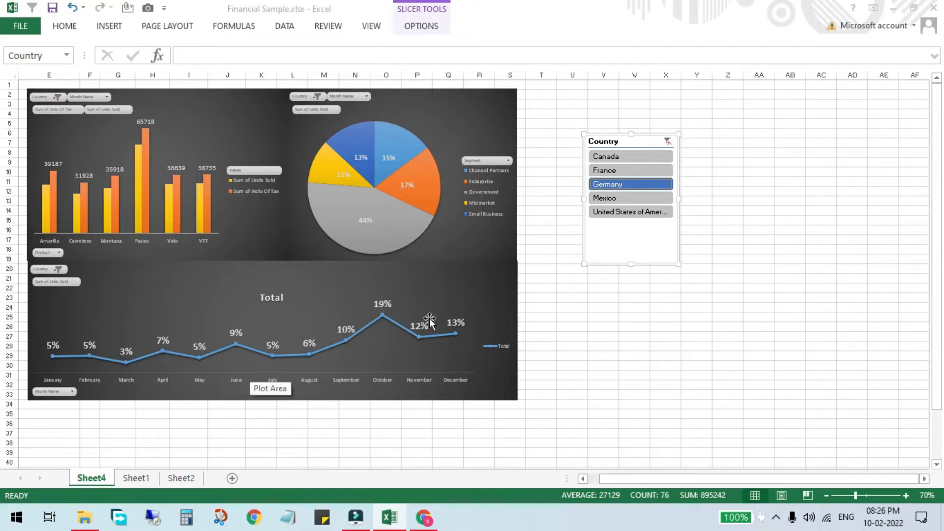
{"action": "left_click", "coordinate": [641, 156]}
{"action": "left_click", "coordinate": [625, 171]}
{"action": "left_click", "coordinate": [622, 183]}
{"action": "left_click", "coordinate": [619, 198]}
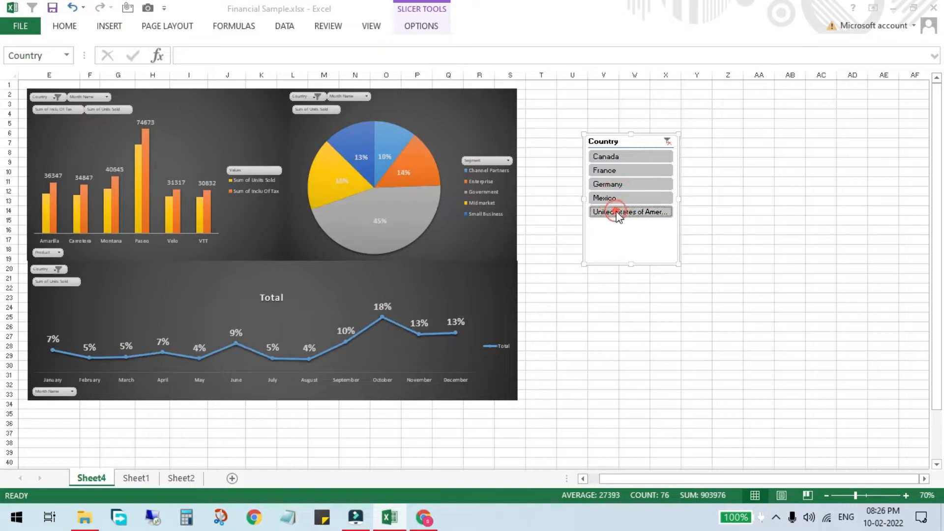
{"action": "left_click", "coordinate": [618, 213]}
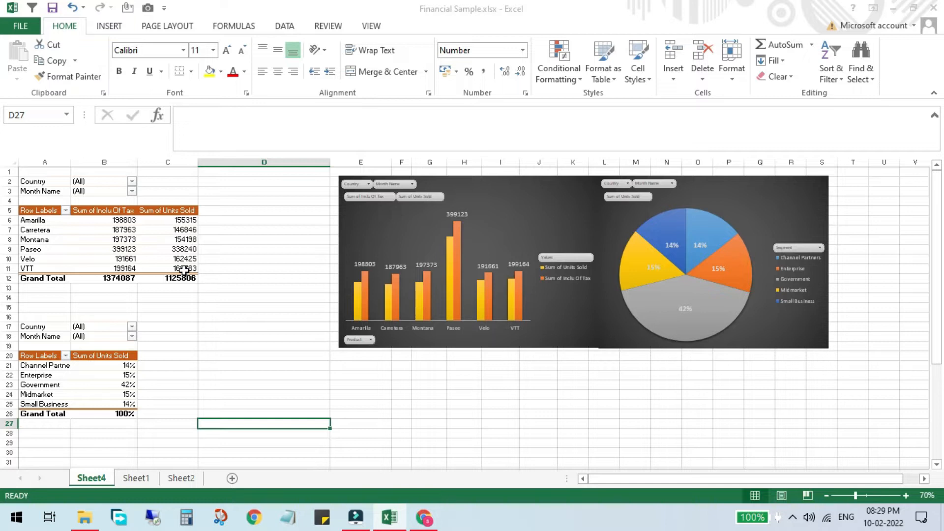
- Examine the product pivot table, its column chart and the segment pie chart on Sheet4
{"action": "left_click_drag", "start_coordinate": [184, 269], "coordinate": [30, 191]}
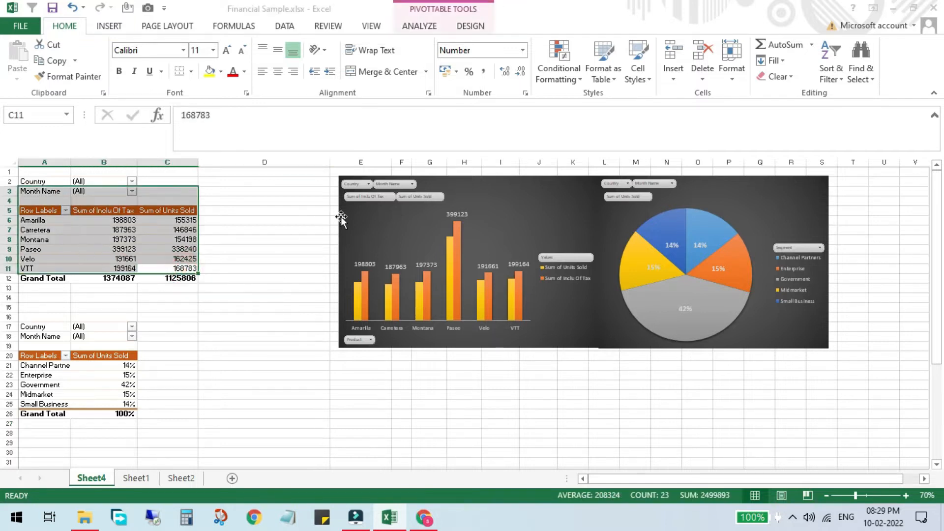
{"action": "left_click", "coordinate": [535, 193]}
{"action": "left_click", "coordinate": [727, 185]}
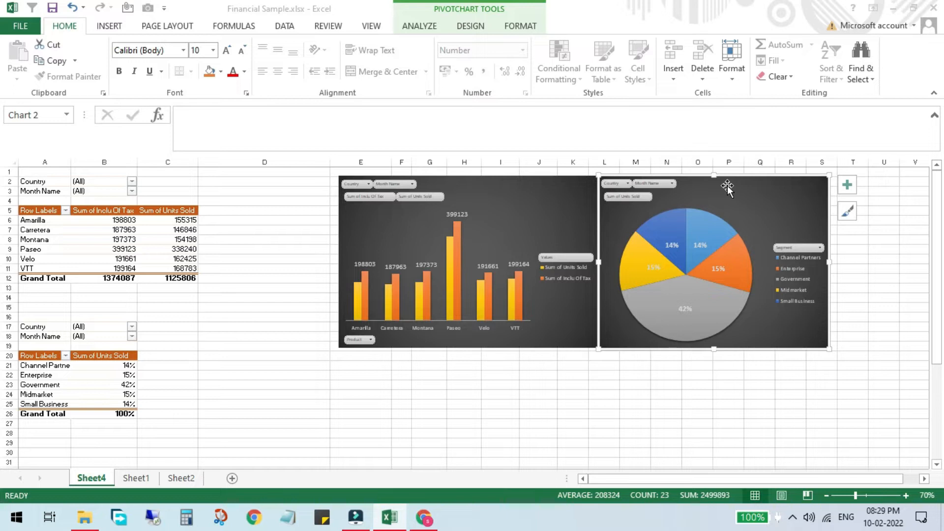
- Copy the segment pivot table with its Country and Month Name filters and paste it below, starting at A29
{"action": "left_click_drag", "start_coordinate": [131, 413], "coordinate": [38, 320]}
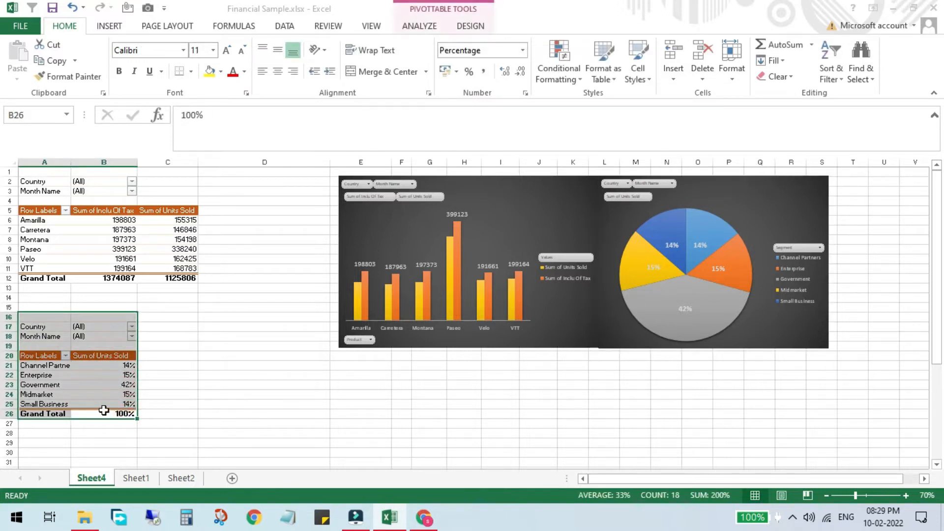
{"action": "left_click_drag", "start_coordinate": [106, 410], "coordinate": [46, 326]}
{"action": "key", "text": "ctrl+c"}
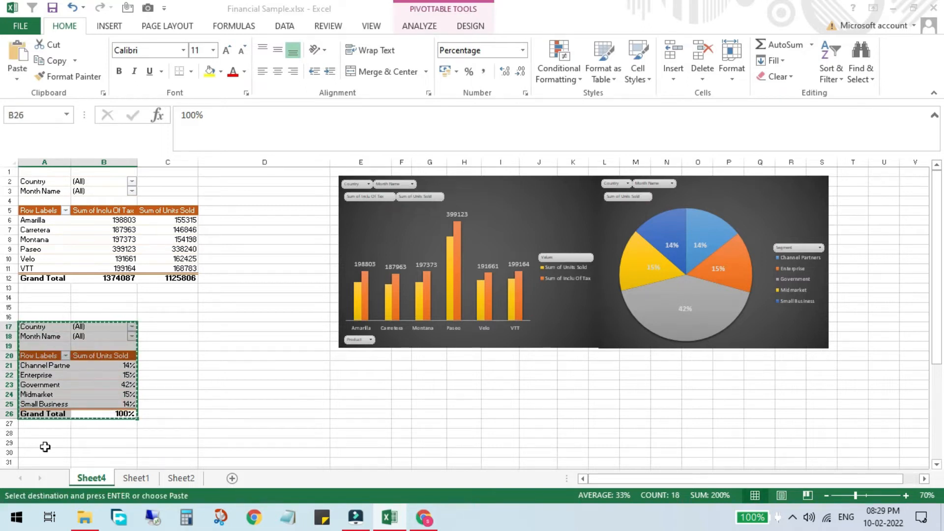
{"action": "left_click", "coordinate": [47, 442]}
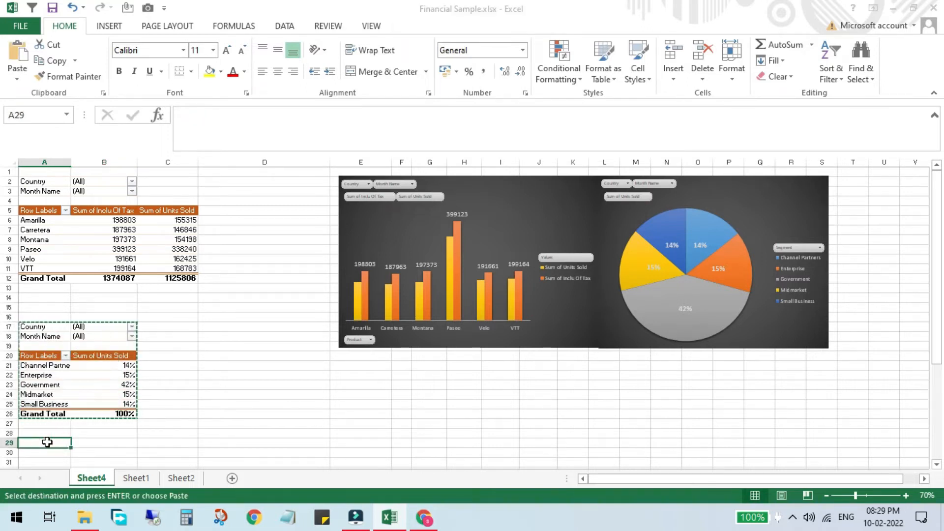
{"action": "key", "text": "ctrl+v"}
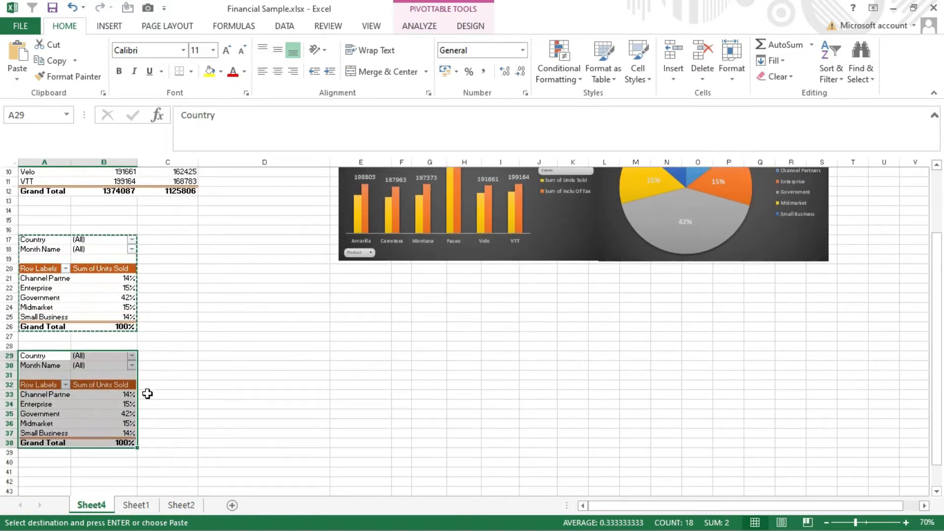
{"action": "key", "text": "ctrl+v"}
{"action": "key", "text": "Escape"}
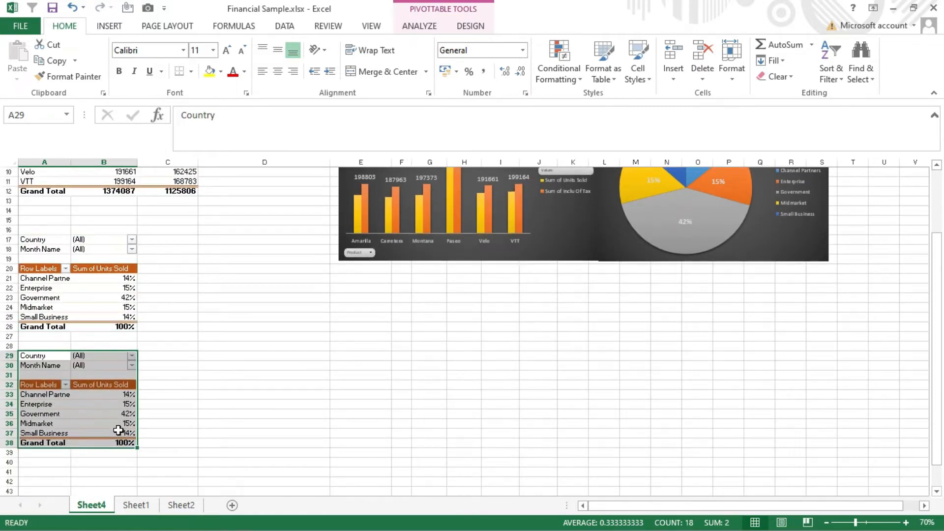
- Show the field list for the copied pivot table and replace Segment with Month Name as the row field
{"action": "left_click", "coordinate": [96, 416]}
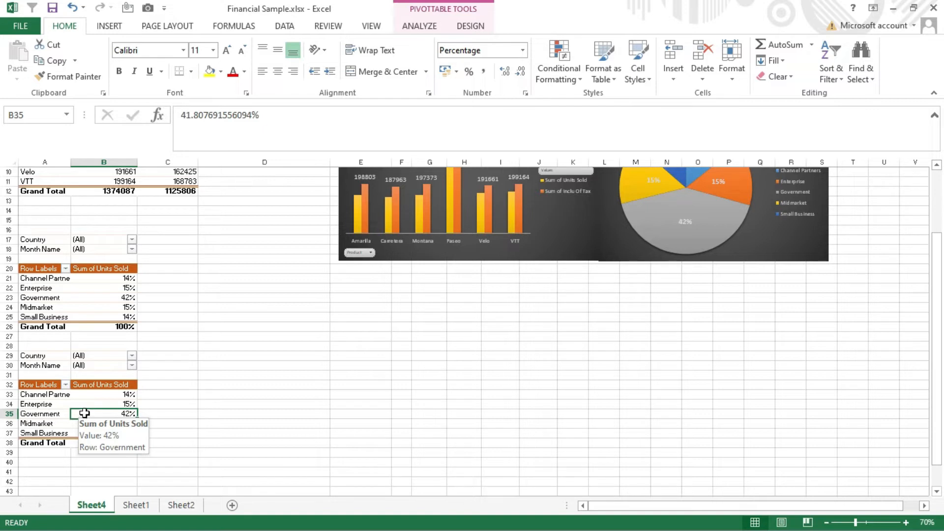
{"action": "left_click", "coordinate": [422, 26]}
{"action": "left_click", "coordinate": [825, 69]}
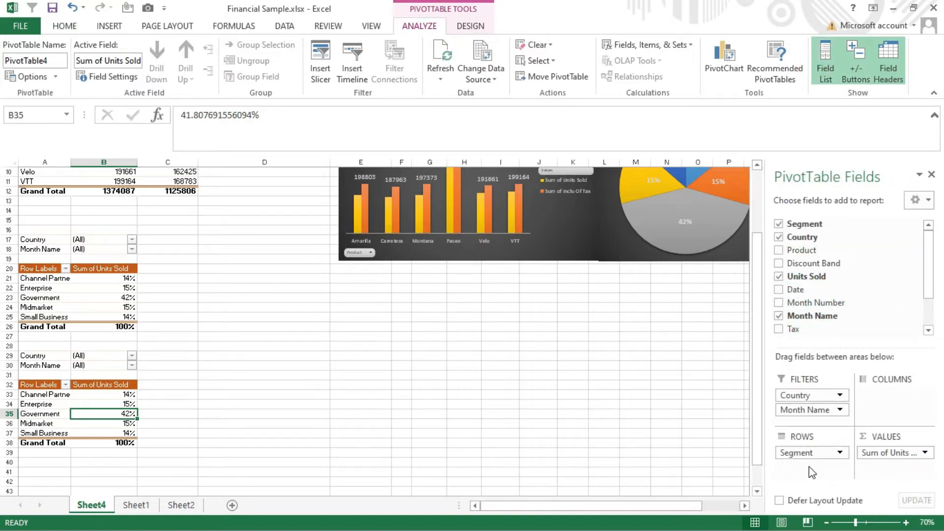
{"action": "left_click_drag", "start_coordinate": [803, 453], "coordinate": [866, 303]}
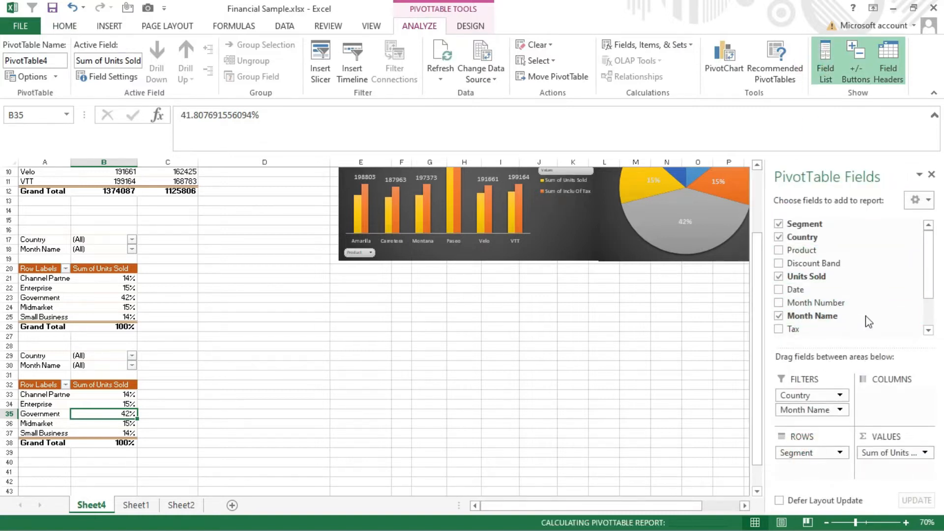
{"action": "left_click", "coordinate": [885, 452]}
{"action": "left_click", "coordinate": [883, 452]}
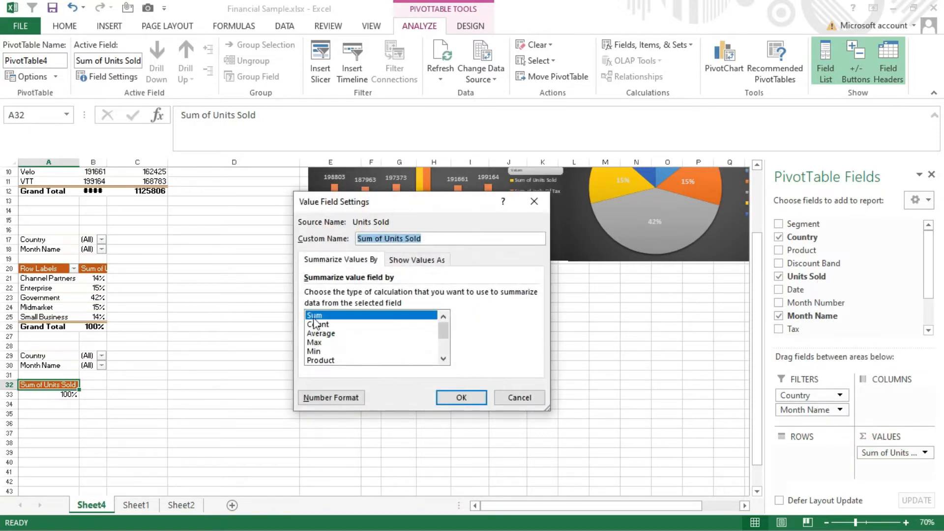
{"action": "left_click", "coordinate": [440, 399]}
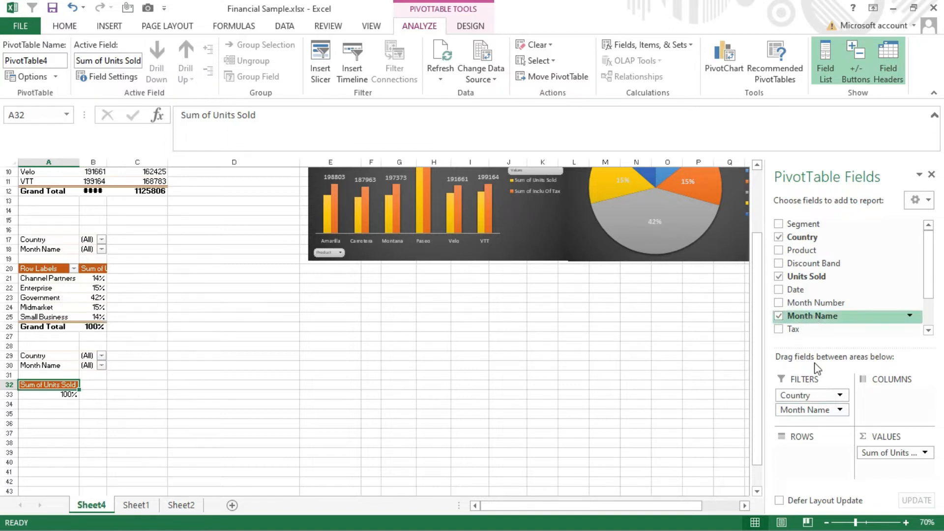
{"action": "left_click_drag", "start_coordinate": [808, 410], "coordinate": [805, 472]}
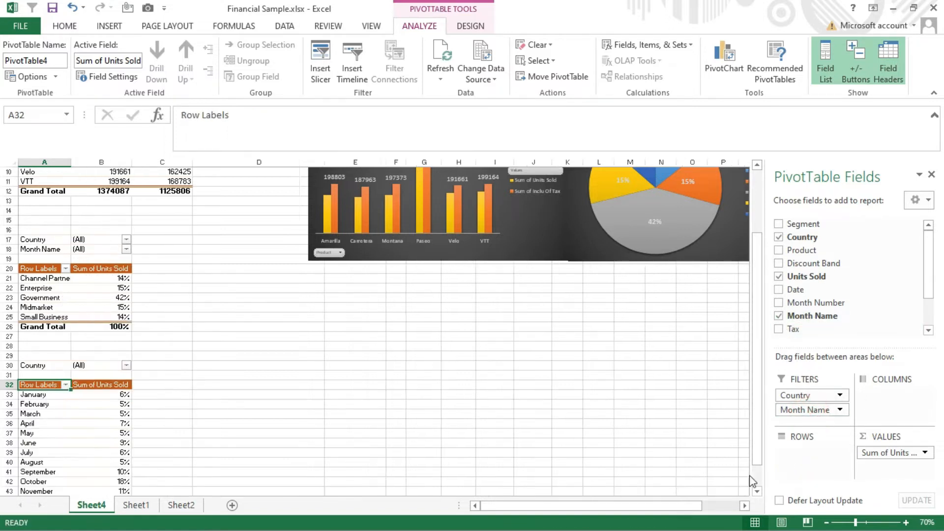
- Show the monthly pivot table's Sum of Units Sold values with No Calculation
{"action": "left_click", "coordinate": [121, 417]}
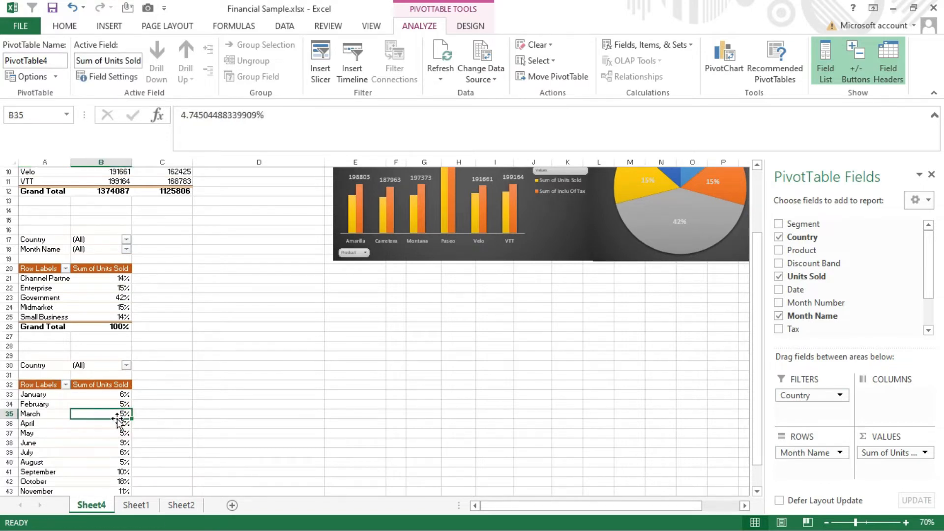
{"action": "right_click", "coordinate": [128, 415]}
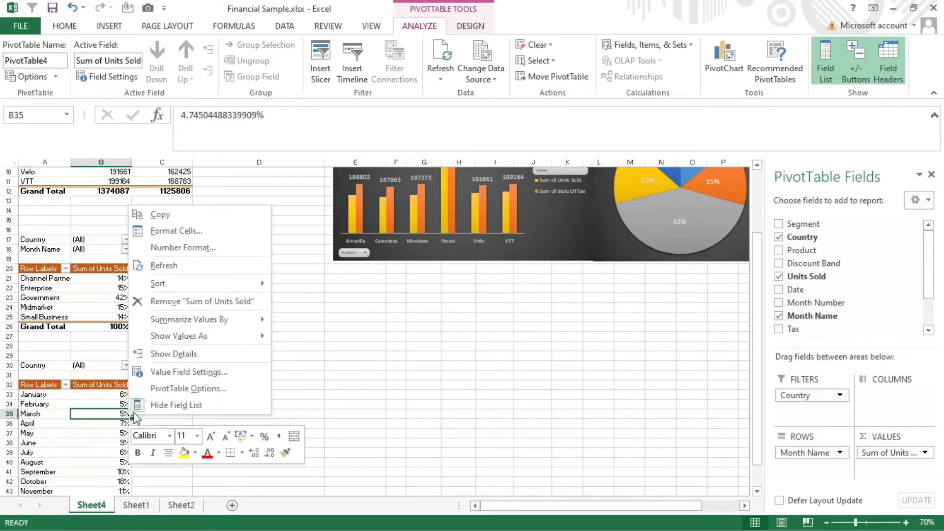
{"action": "mouse_move", "coordinate": [187, 339]}
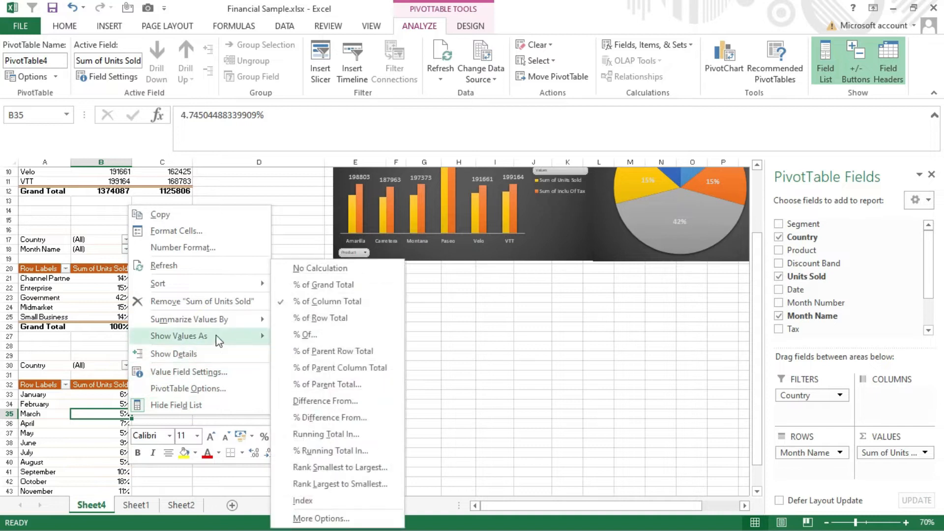
{"action": "left_click", "coordinate": [321, 270]}
- Check which Show Values As calculation the segment pivot table uses for Sum of Units Sold
{"action": "mouse_move", "coordinate": [107, 280]}
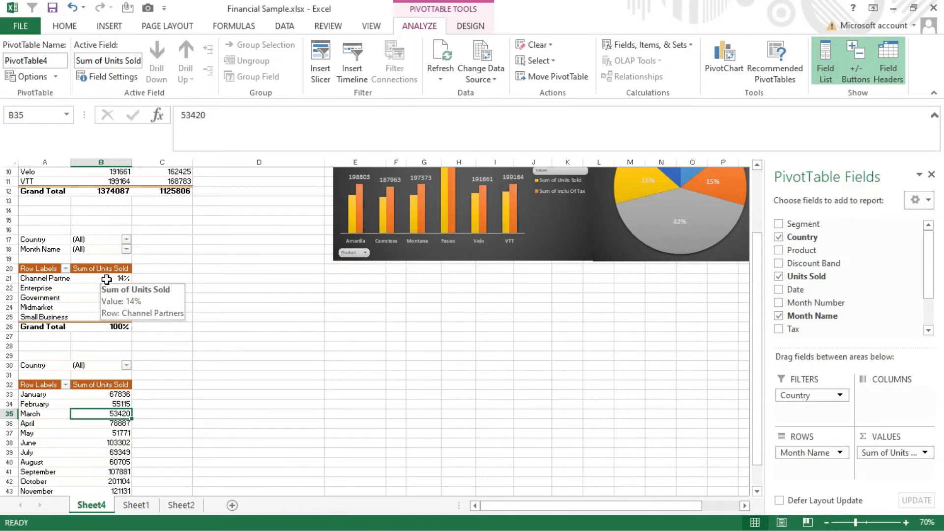
{"action": "left_click", "coordinate": [106, 279]}
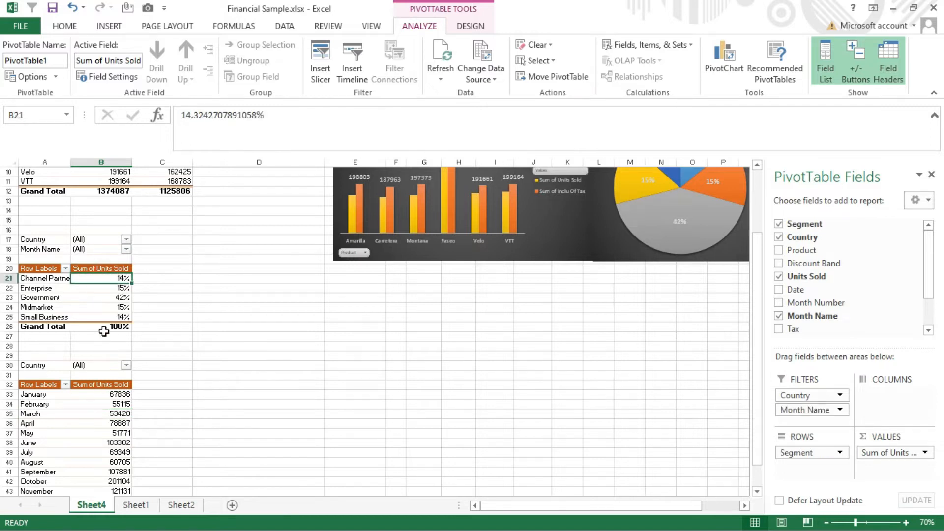
{"action": "right_click", "coordinate": [110, 276]}
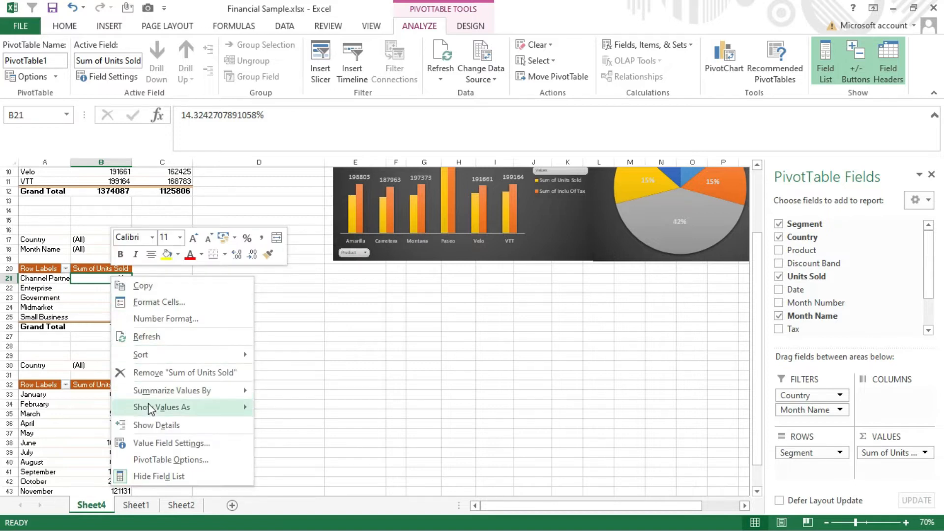
{"action": "mouse_move", "coordinate": [150, 408]}
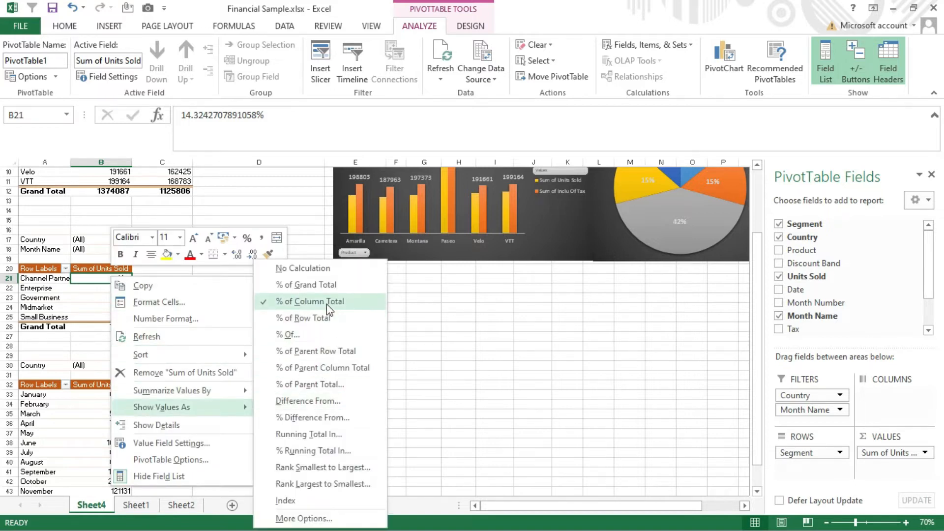
{"action": "left_click", "coordinate": [448, 312]}
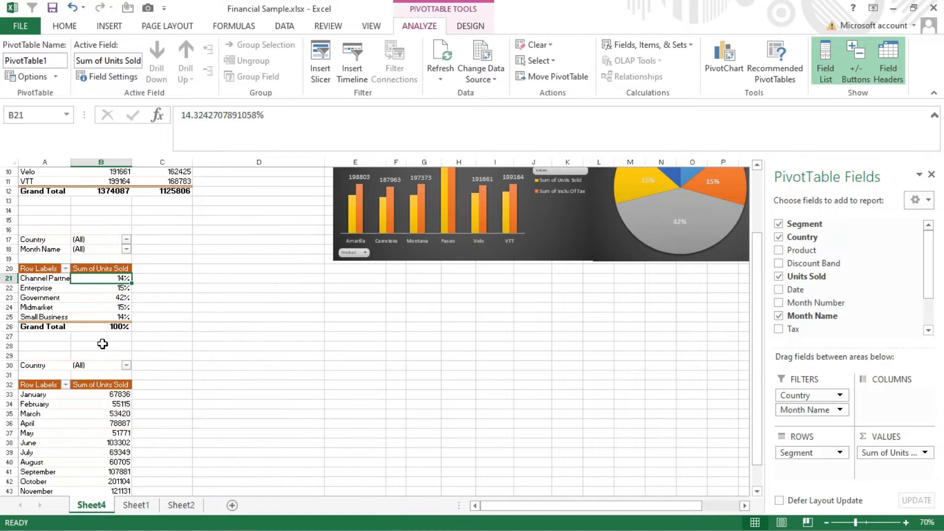
- Show the monthly pivot table's Sum of Units Sold values as % of Grand Total
{"action": "scroll", "coordinate": [139, 407], "scroll_direction": "down", "scroll_amount": 3}
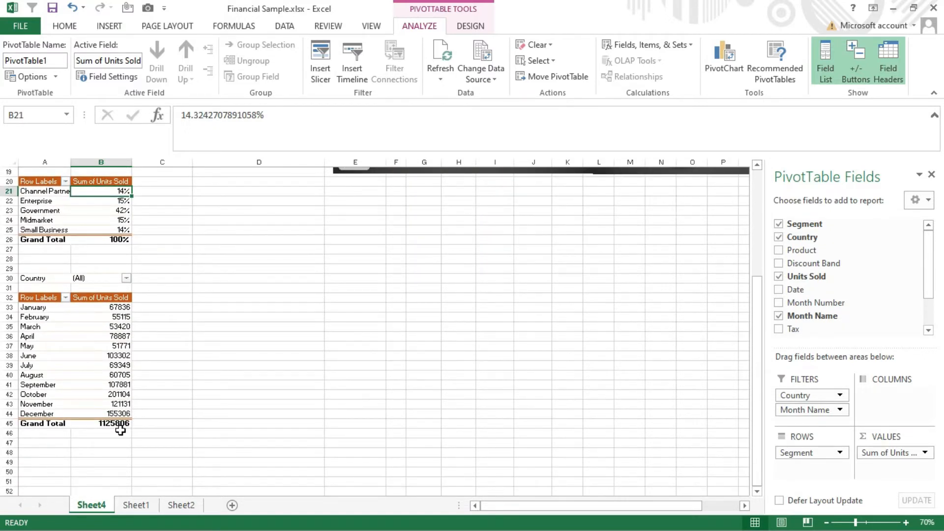
{"action": "left_click_drag", "start_coordinate": [115, 307], "coordinate": [116, 434]}
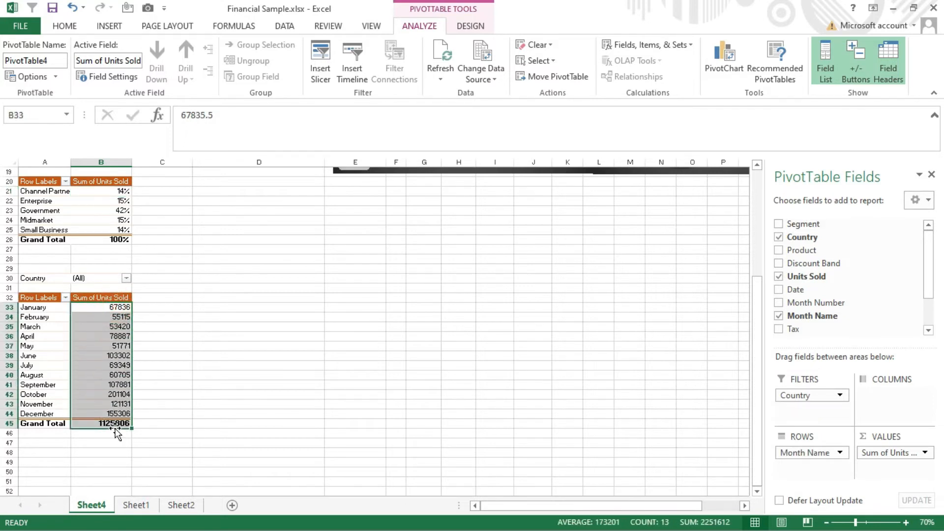
{"action": "left_click", "coordinate": [111, 307]}
{"action": "right_click", "coordinate": [112, 307]}
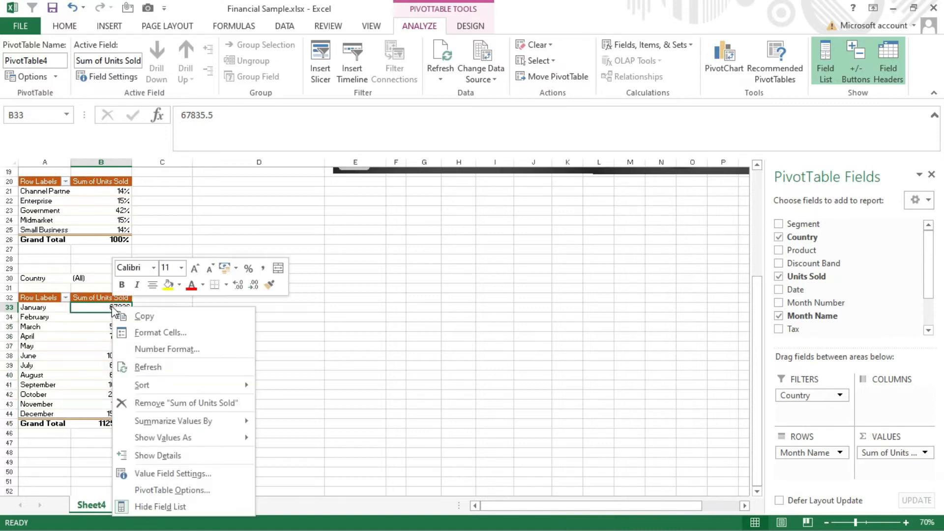
{"action": "mouse_move", "coordinate": [164, 440]}
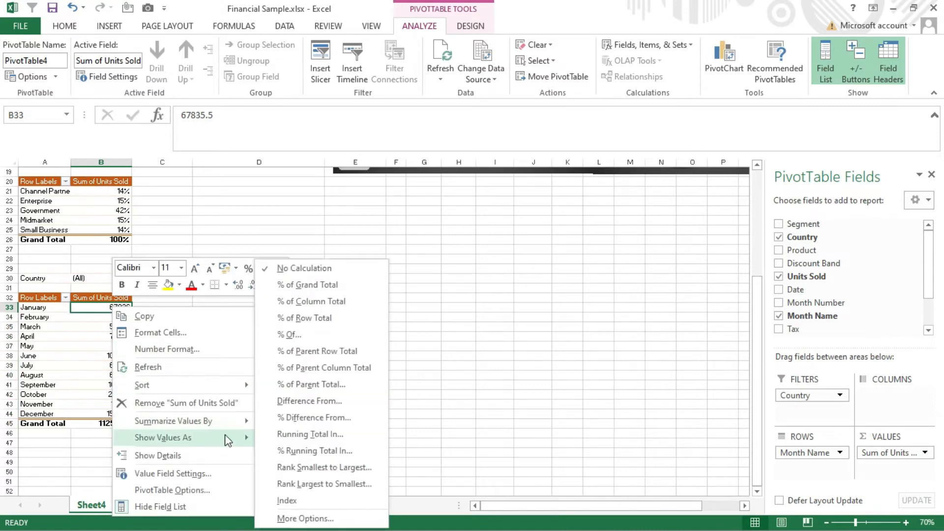
{"action": "left_click", "coordinate": [316, 285]}
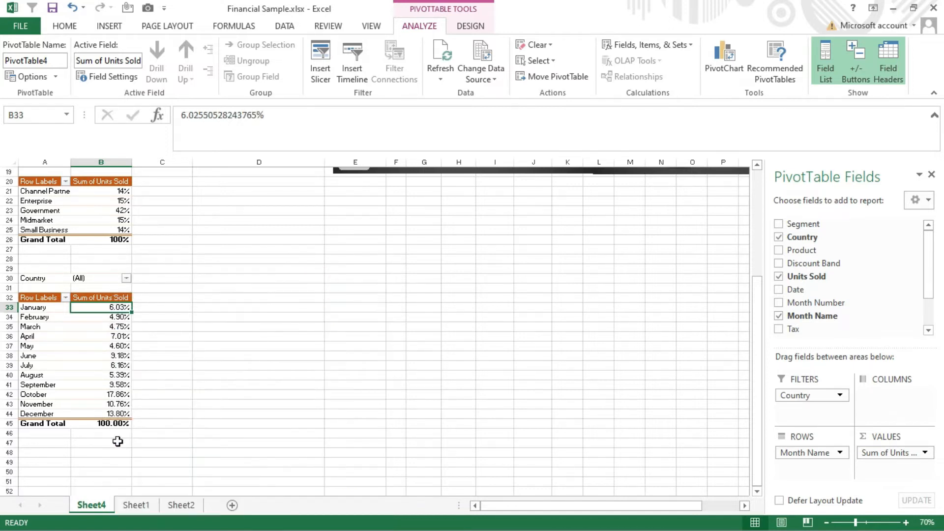
- Reduce the monthly percentages and their grand total in B33:B45 to zero decimal places
{"action": "left_click_drag", "start_coordinate": [122, 420], "coordinate": [127, 307]}
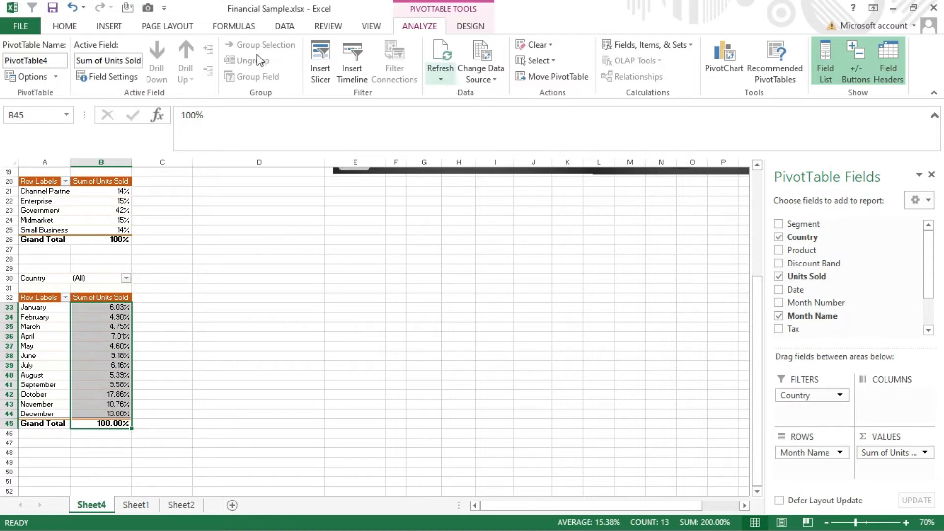
{"action": "left_click", "coordinate": [69, 26]}
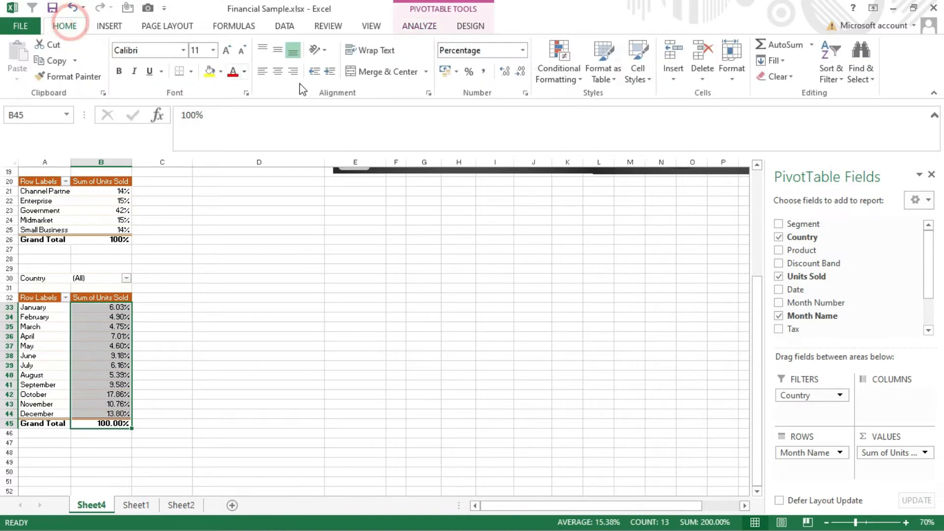
{"action": "left_click", "coordinate": [522, 71]}
{"action": "left_click", "coordinate": [522, 71]}
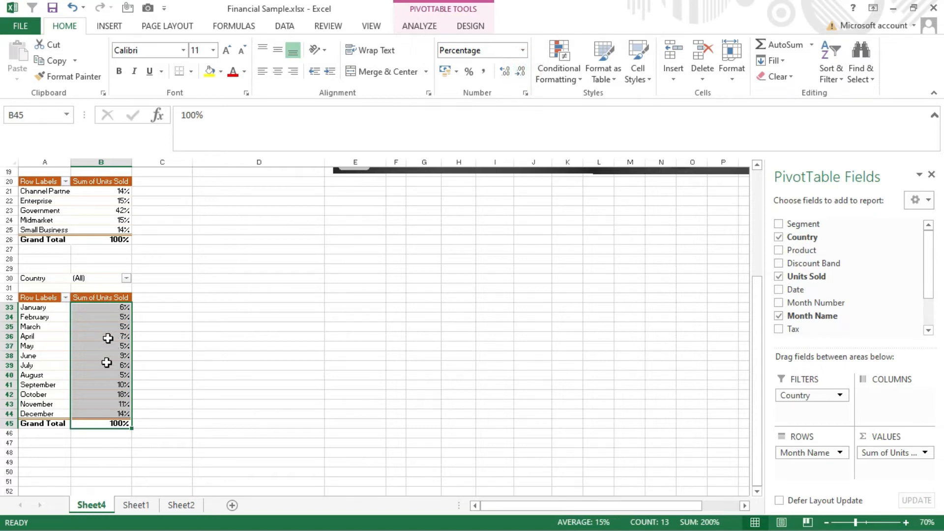
{"action": "mouse_move", "coordinate": [102, 335]}
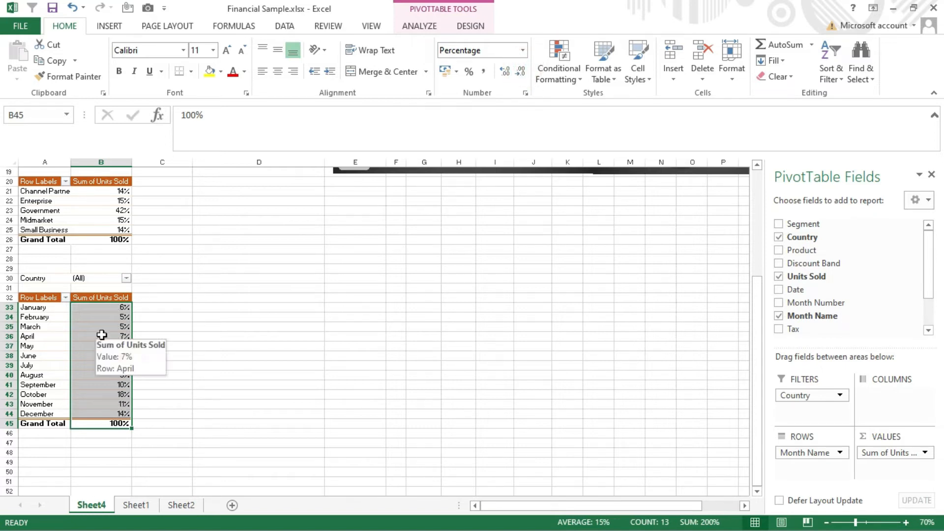
{"action": "left_click", "coordinate": [907, 523]}
{"action": "left_click", "coordinate": [906, 522]}
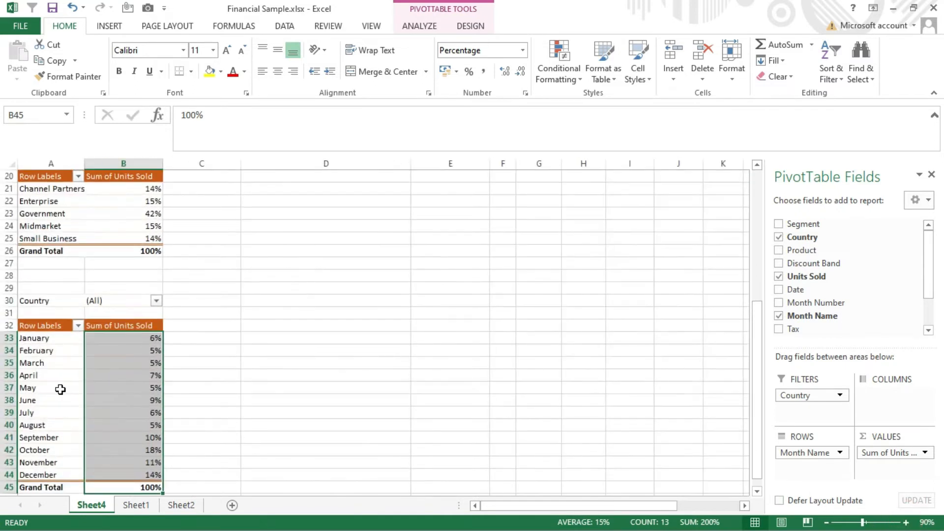
- Insert a 2-D line chart with markers from the monthly pivot table in A30:B45
{"action": "left_click", "coordinate": [127, 320]}
{"action": "left_click_drag", "start_coordinate": [120, 485], "coordinate": [46, 297]}
{"action": "left_click", "coordinate": [109, 27]}
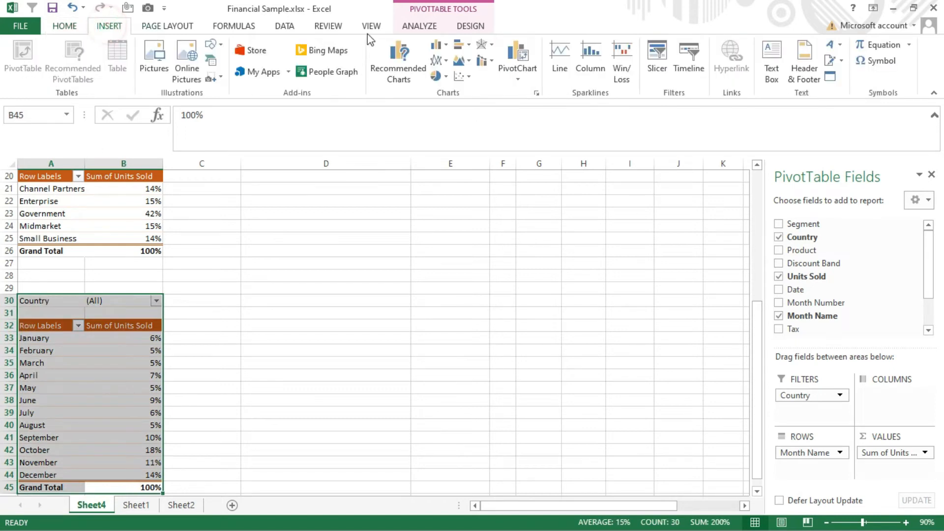
{"action": "left_click", "coordinate": [435, 60]}
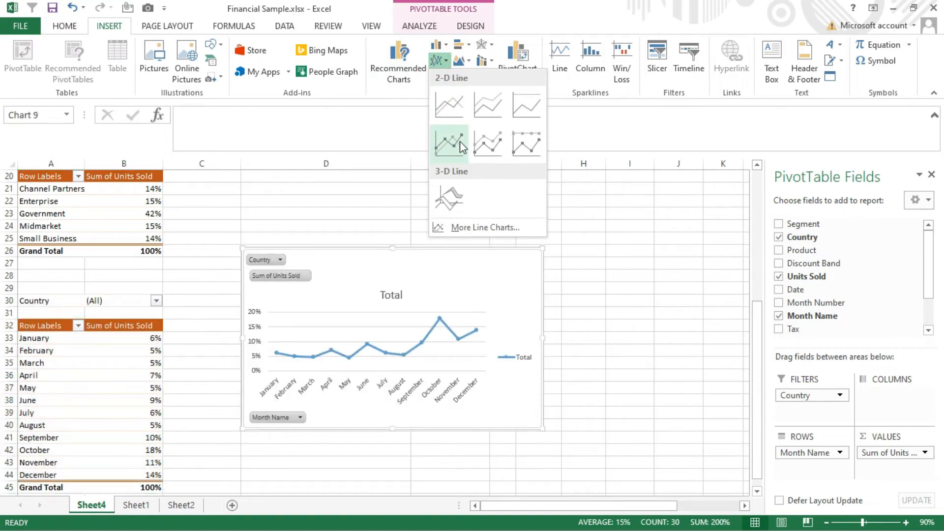
{"action": "left_click", "coordinate": [449, 143]}
- Move the new line chart up into the space just beneath the product column chart
{"action": "scroll", "coordinate": [598, 247], "scroll_direction": "up", "scroll_amount": 7}
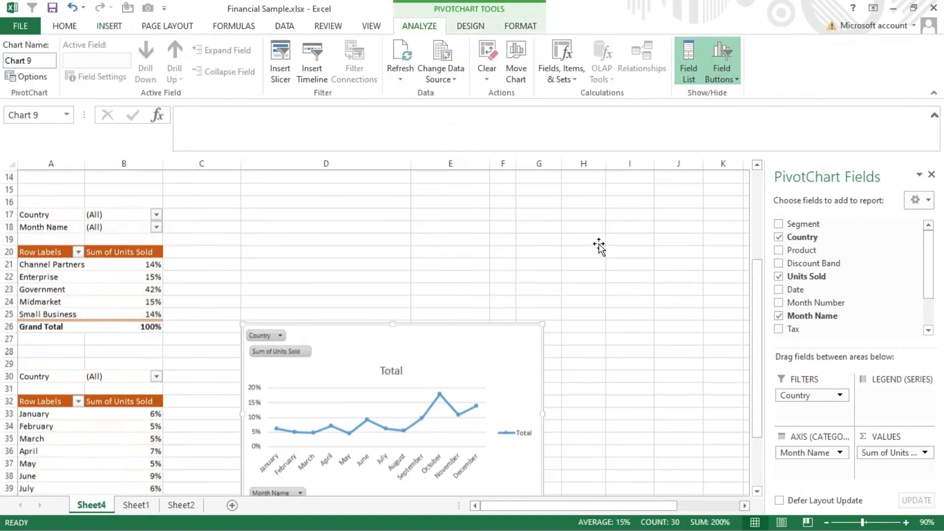
{"action": "left_click_drag", "start_coordinate": [558, 505], "coordinate": [684, 506]}
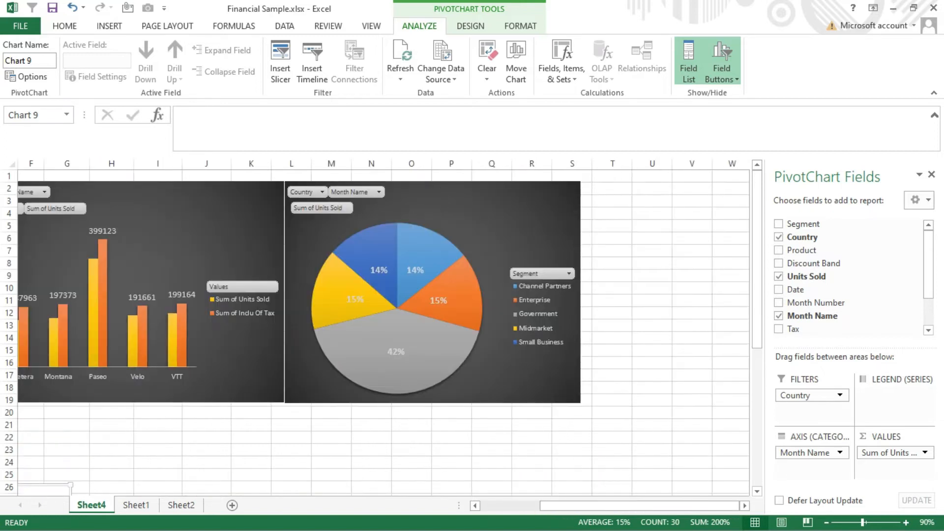
{"action": "left_click_drag", "start_coordinate": [615, 506], "coordinate": [482, 507]}
{"action": "scroll", "coordinate": [501, 421], "scroll_direction": "down", "scroll_amount": 3}
{"action": "scroll", "coordinate": [499, 418], "scroll_direction": "up", "scroll_amount": 3}
{"action": "scroll", "coordinate": [500, 417], "scroll_direction": "down", "scroll_amount": 3}
{"action": "scroll", "coordinate": [500, 420], "scroll_direction": "down", "scroll_amount": 3}
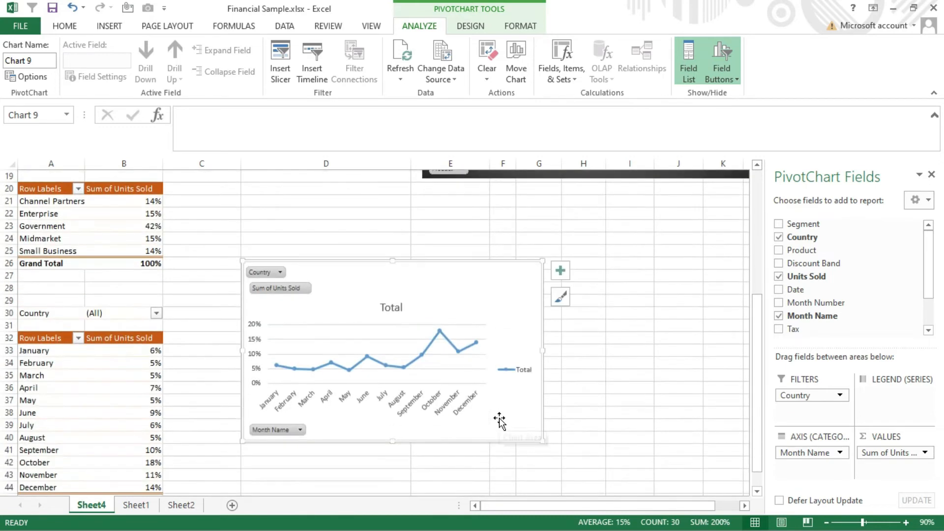
{"action": "left_click_drag", "start_coordinate": [500, 276], "coordinate": [541, 209]}
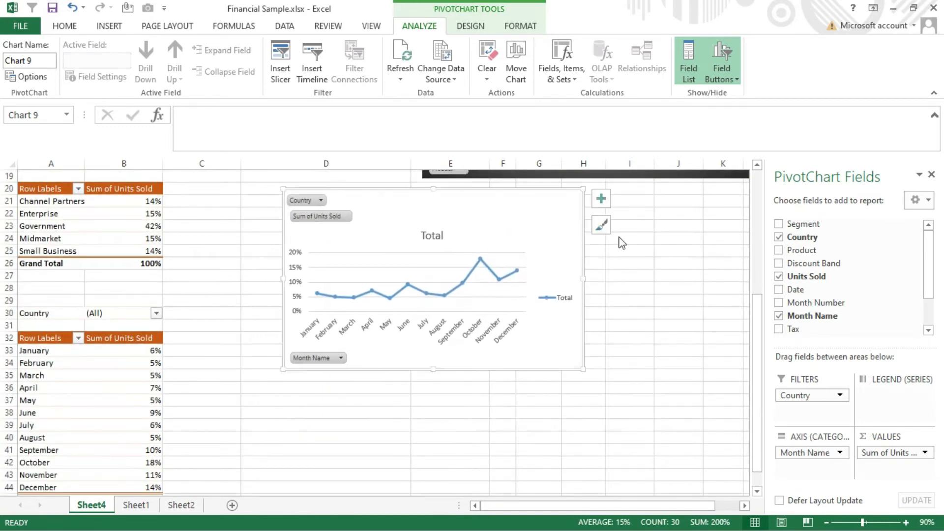
{"action": "scroll", "coordinate": [625, 248], "scroll_direction": "up", "scroll_amount": 3}
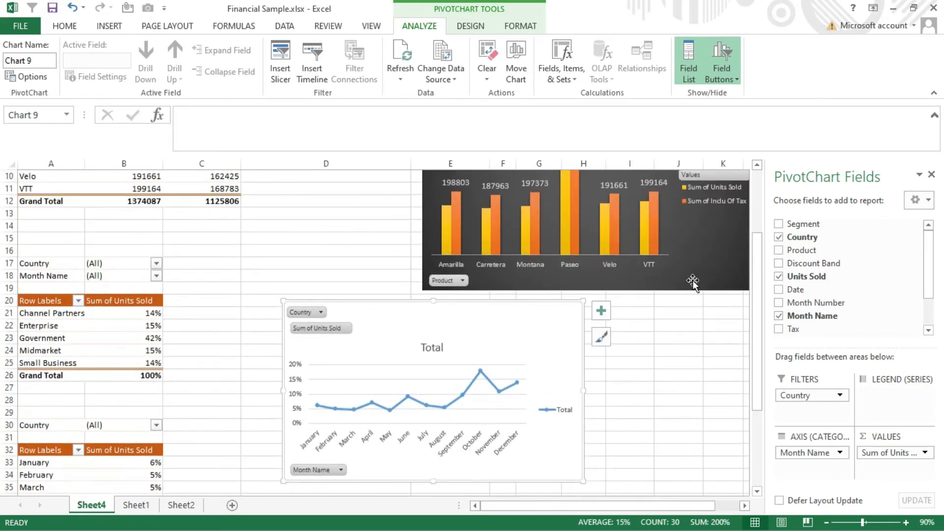
- Apply the dark gradient chart style to the monthly line chart to match the other charts
{"action": "left_click", "coordinate": [465, 26]}
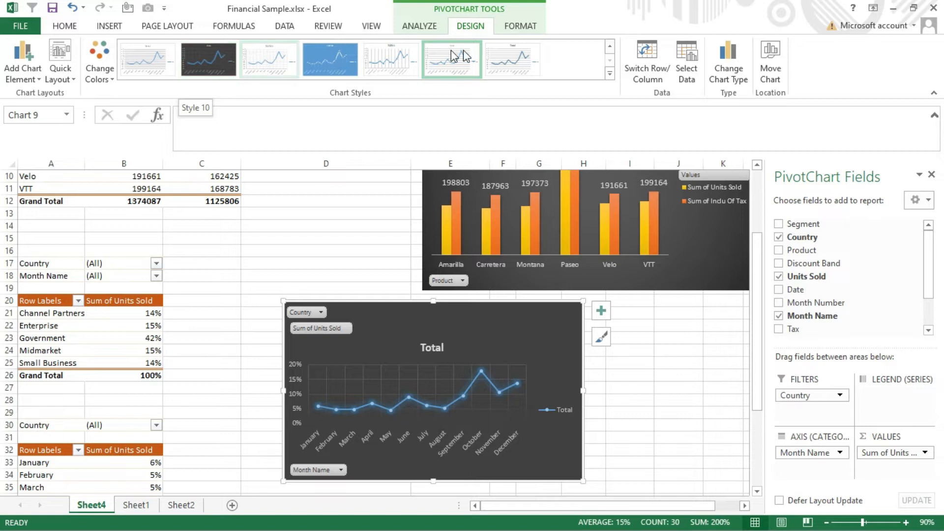
{"action": "left_click", "coordinate": [611, 76]}
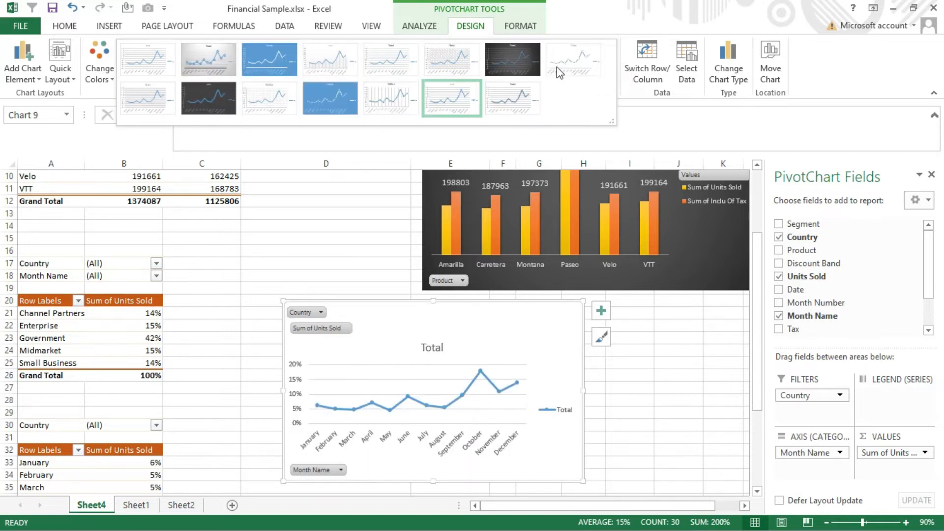
{"action": "left_click", "coordinate": [500, 58]}
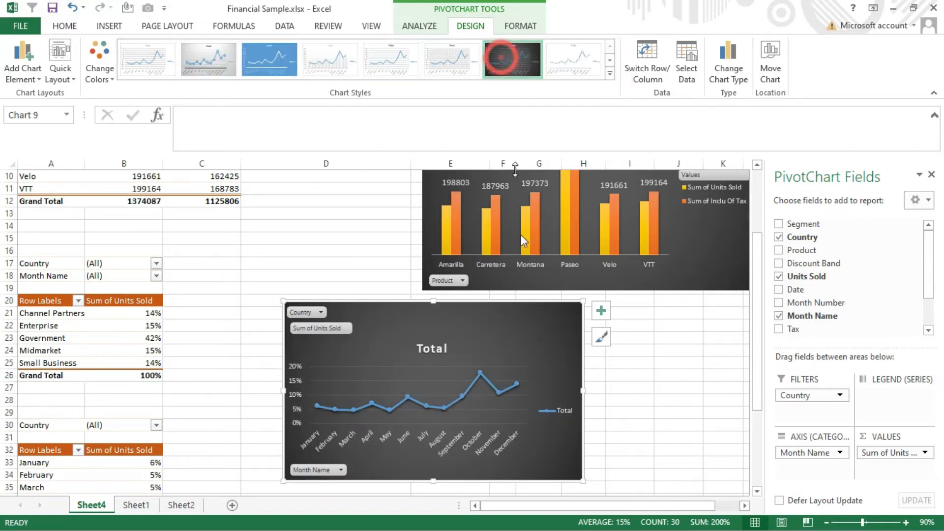
- Change the line chart's title to "Units sold with respect to months"
{"action": "left_click", "coordinate": [444, 350]}
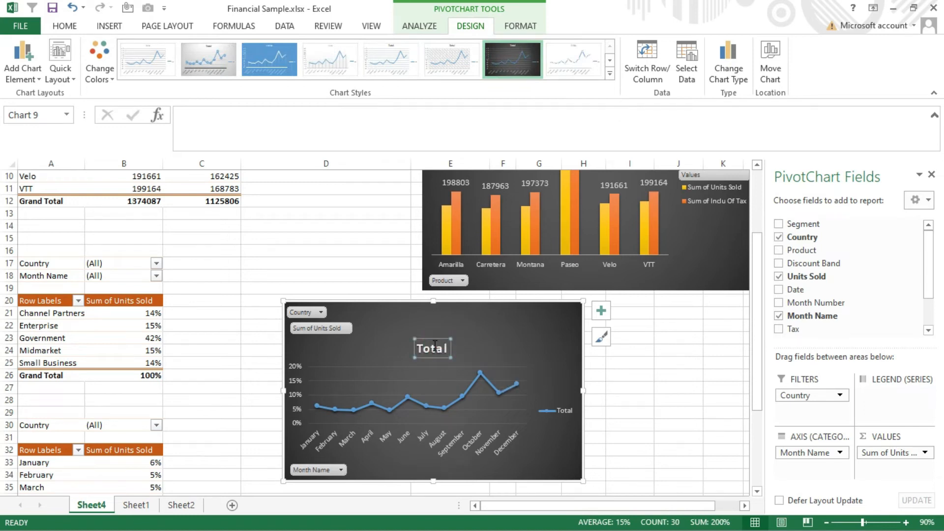
{"action": "double_click", "coordinate": [437, 342]}
{"action": "type", "text": "Uni"}
{"action": "key", "text": "BackSpace"}
{"action": "key", "text": "BackSpace"}
{"action": "type", "text": "nits"}
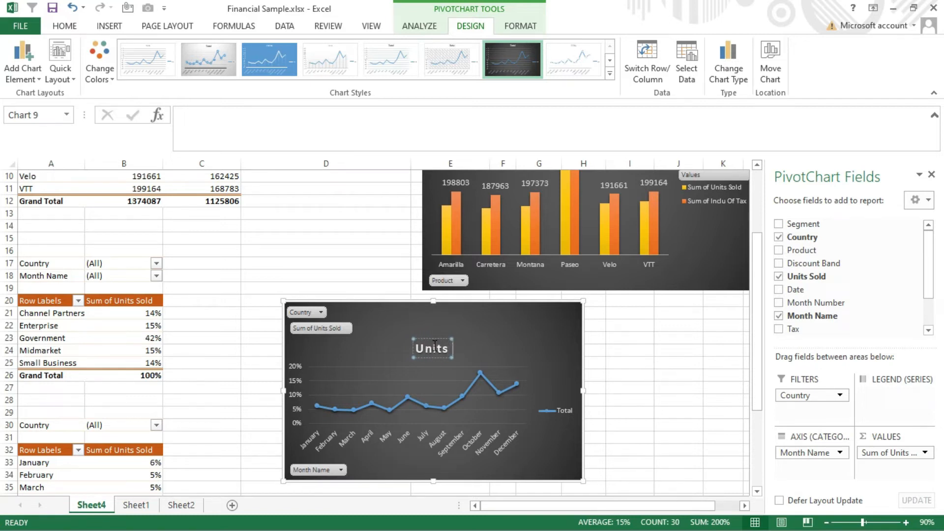
{"action": "type", "text": " sold with respect"}
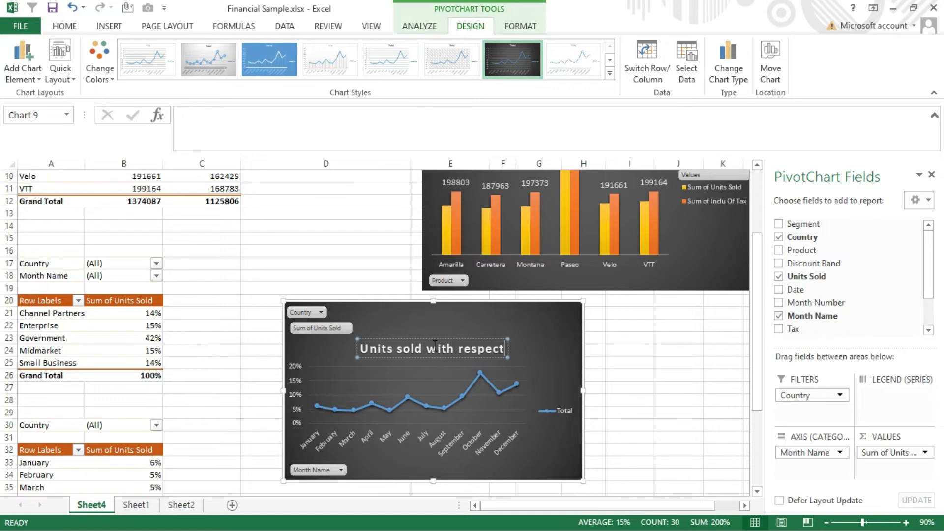
{"action": "type", "text": " to months"}
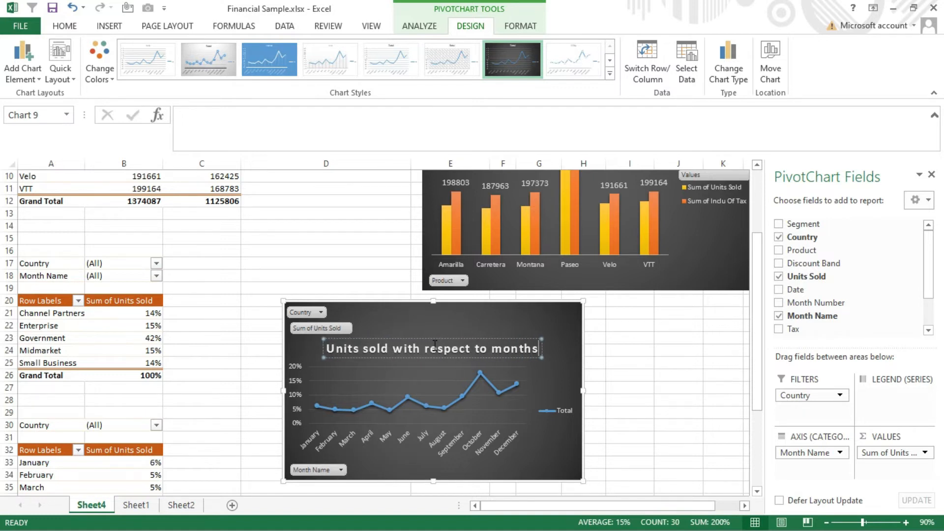
- Delete the horizontal gridlines and the vertical percentage axis from the line chart
{"action": "left_click", "coordinate": [485, 410]}
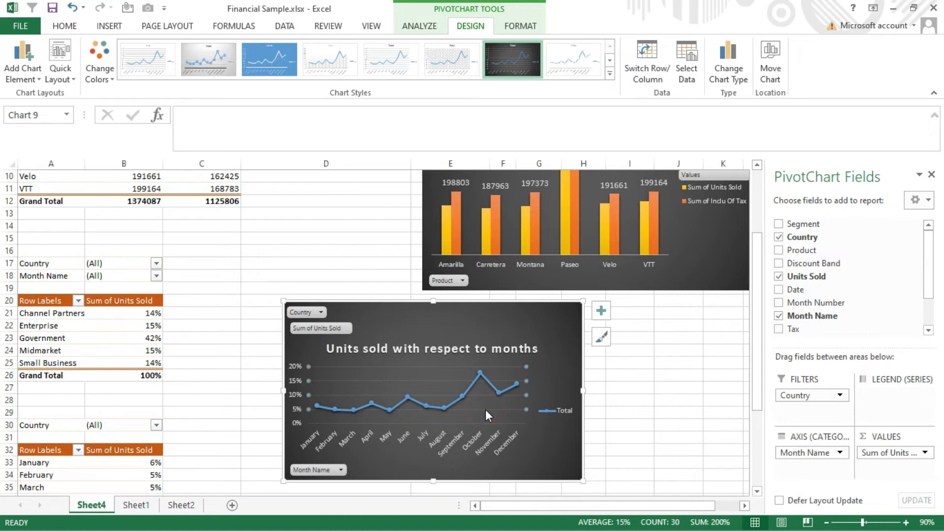
{"action": "key", "text": "Delete"}
{"action": "key", "text": "Delete"}
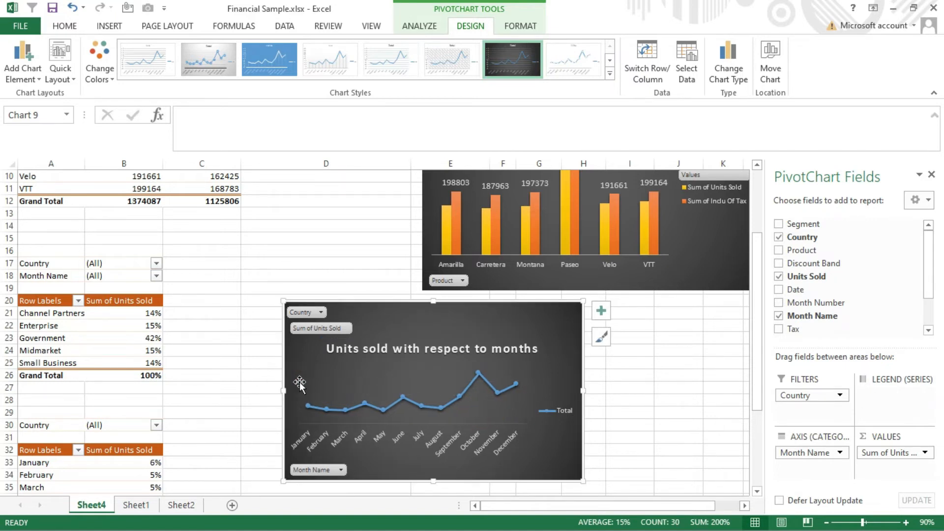
- Add data labels to the line chart's series and position them above the points
{"action": "left_click", "coordinate": [363, 402]}
{"action": "right_click", "coordinate": [364, 402]}
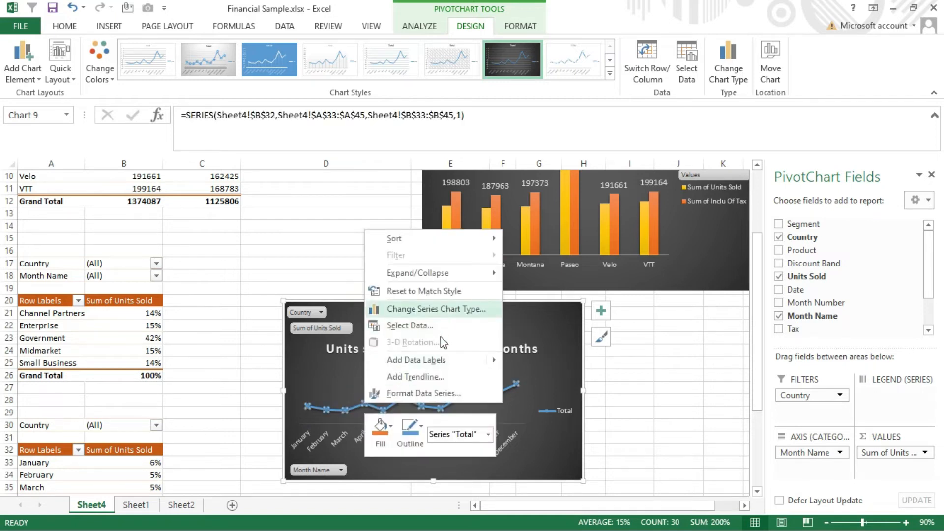
{"action": "mouse_move", "coordinate": [442, 360]}
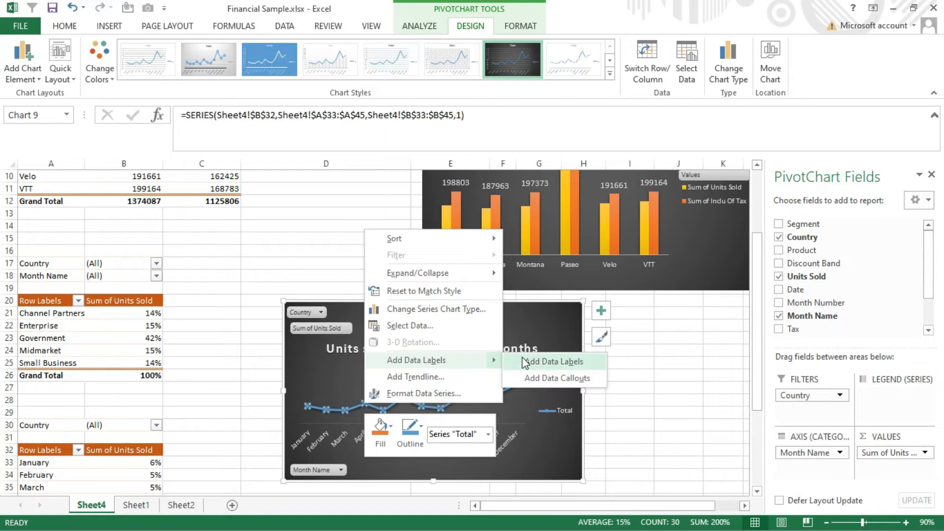
{"action": "left_click", "coordinate": [525, 363]}
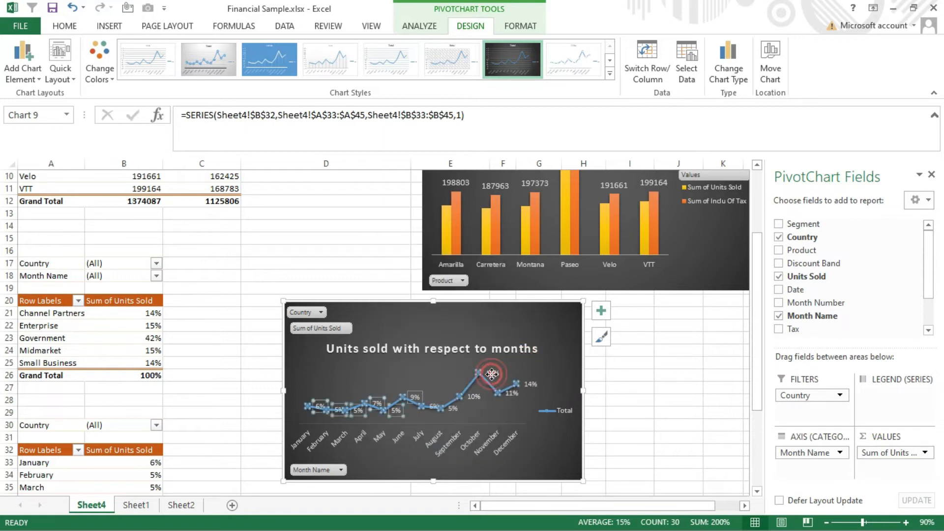
{"action": "left_click", "coordinate": [601, 311]}
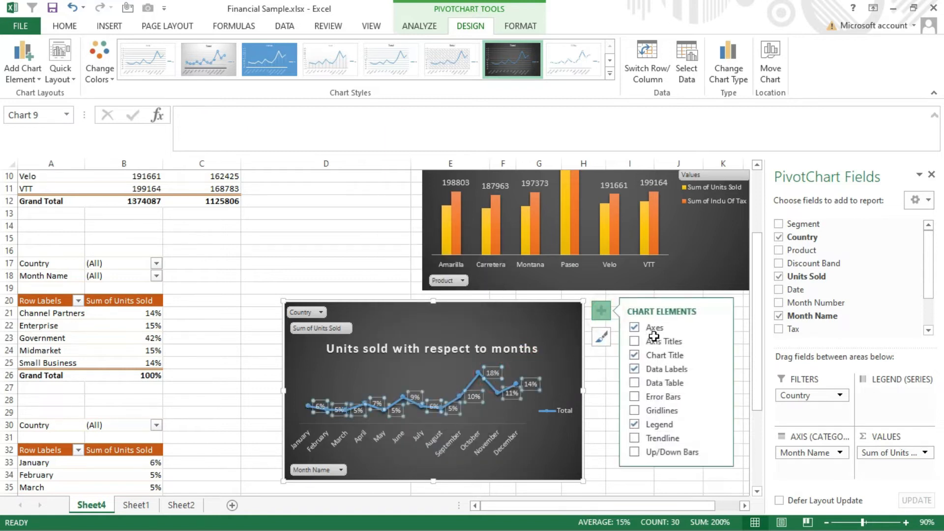
{"action": "left_click", "coordinate": [717, 369]}
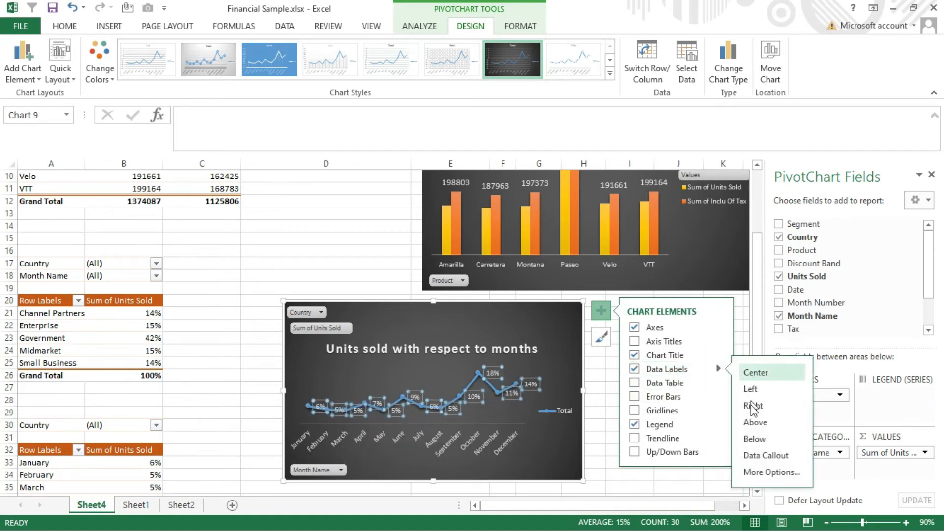
{"action": "left_click", "coordinate": [751, 422]}
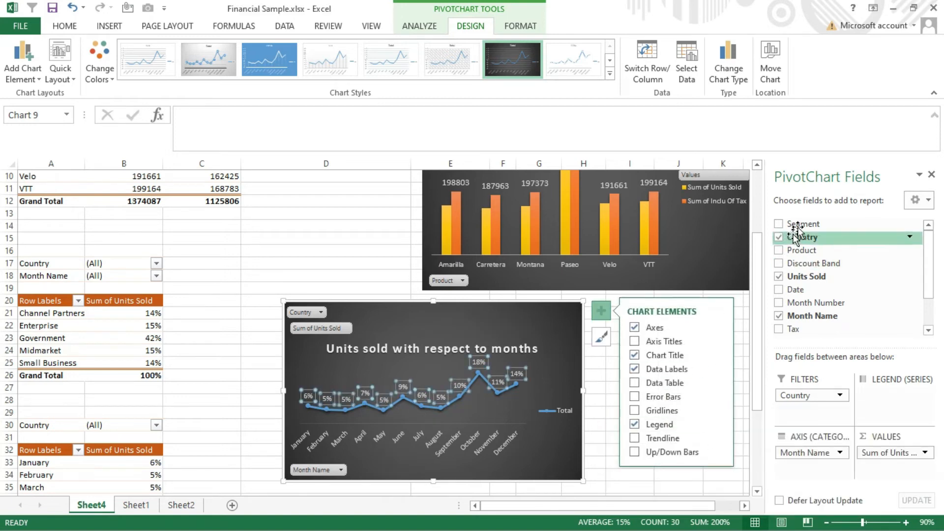
- Align the line chart directly under the column chart and widen it to span both the column and pie charts
{"action": "left_click", "coordinate": [932, 175]}
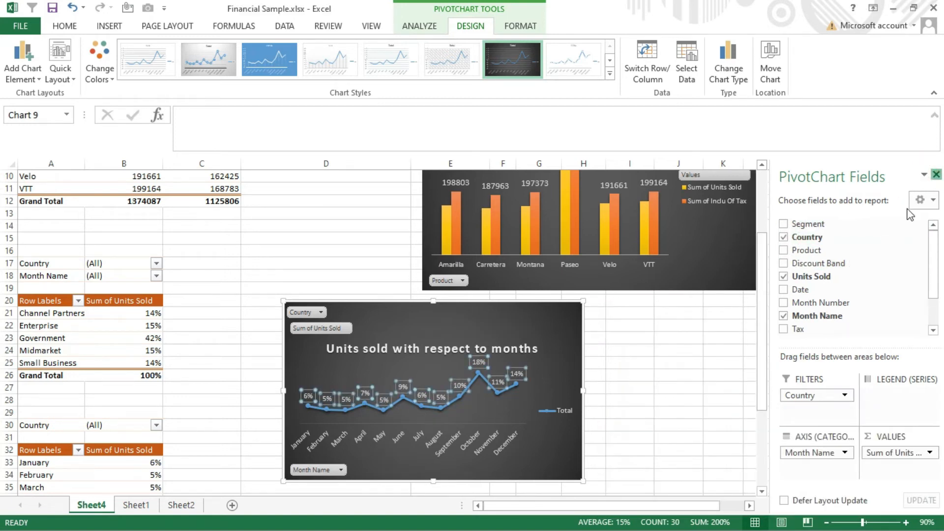
{"action": "left_click_drag", "start_coordinate": [563, 318], "coordinate": [698, 307]}
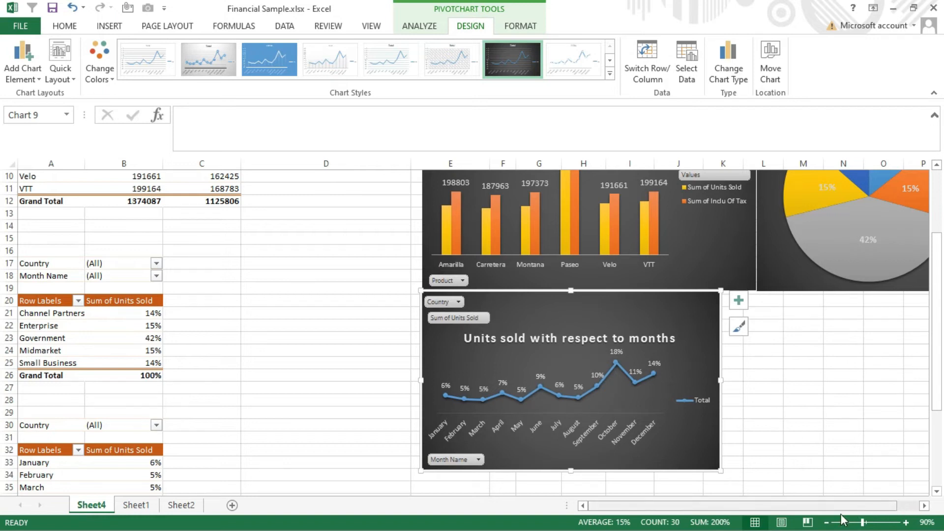
{"action": "left_click", "coordinate": [827, 522]}
{"action": "left_click", "coordinate": [826, 523]}
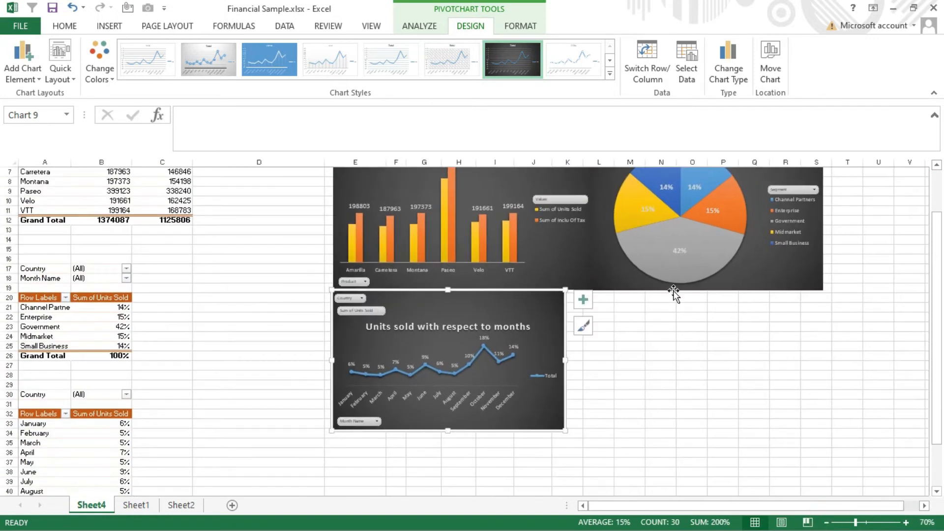
{"action": "scroll", "coordinate": [769, 344], "scroll_direction": "up", "scroll_amount": 2}
{"action": "left_click_drag", "start_coordinate": [564, 419], "coordinate": [825, 414]}
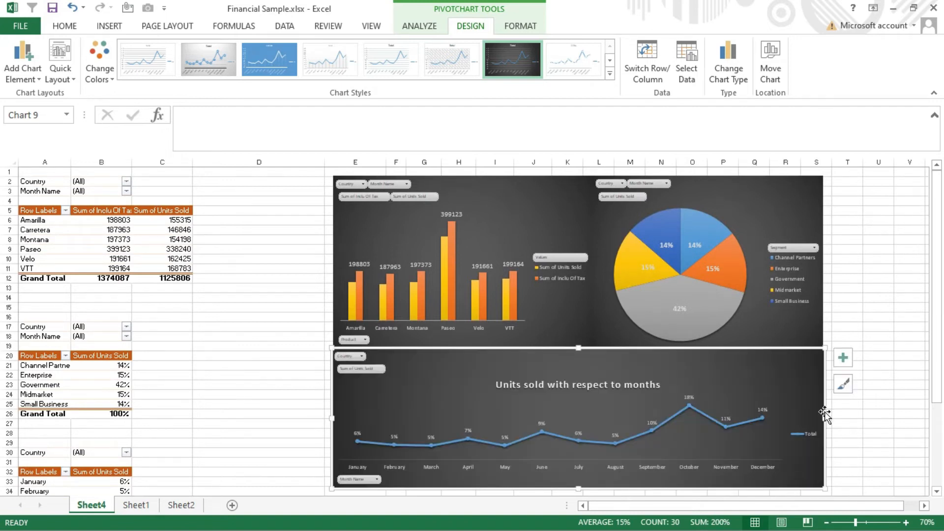
- Bold and enlarge the line chart's data labels, and delete the chart's legend
{"action": "left_click", "coordinate": [689, 397]}
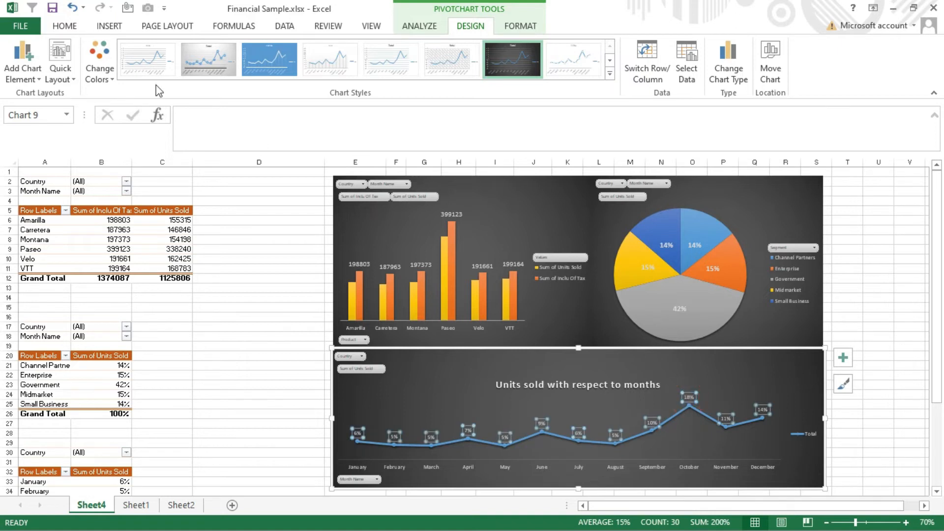
{"action": "left_click", "coordinate": [65, 25]}
{"action": "left_click", "coordinate": [226, 51]}
{"action": "left_click", "coordinate": [227, 51]}
{"action": "left_click", "coordinate": [226, 50]}
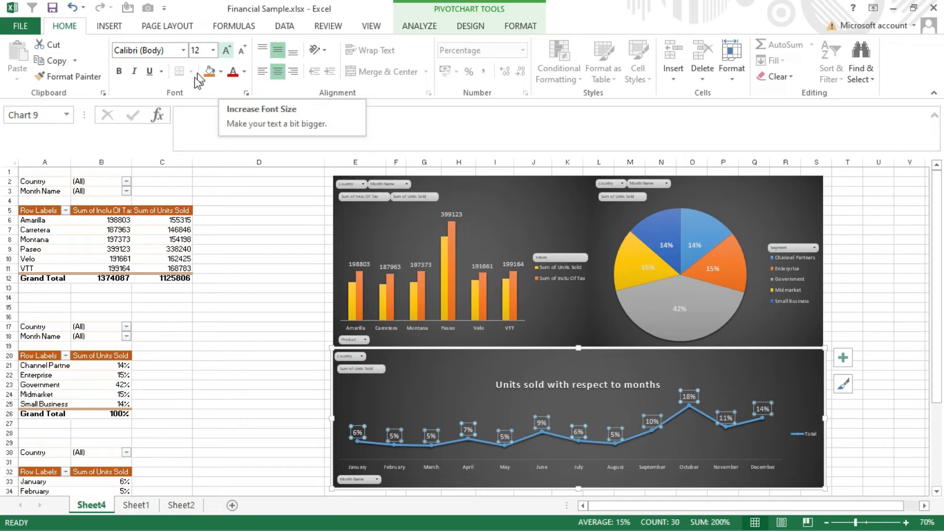
{"action": "left_click", "coordinate": [118, 71]}
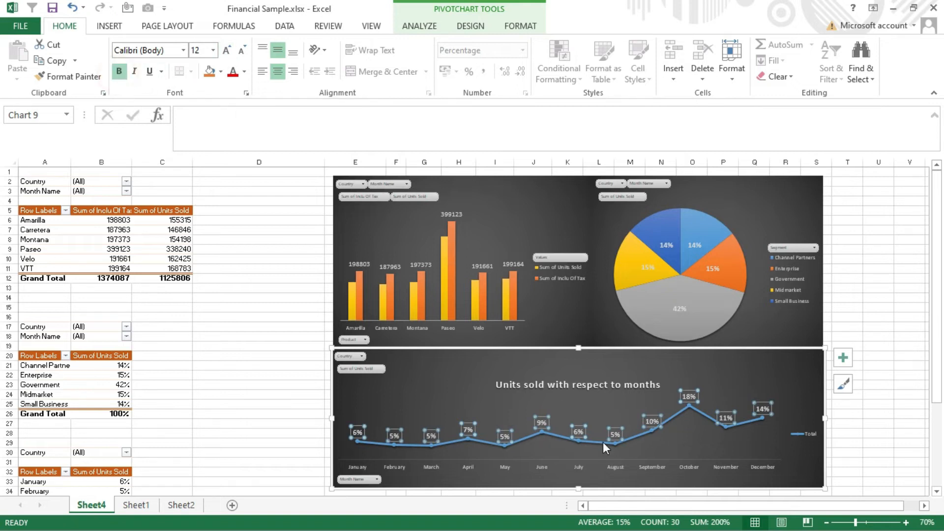
{"action": "left_click", "coordinate": [226, 50]}
{"action": "left_click", "coordinate": [225, 50]}
{"action": "left_click", "coordinate": [225, 50]}
{"action": "left_click", "coordinate": [790, 436]}
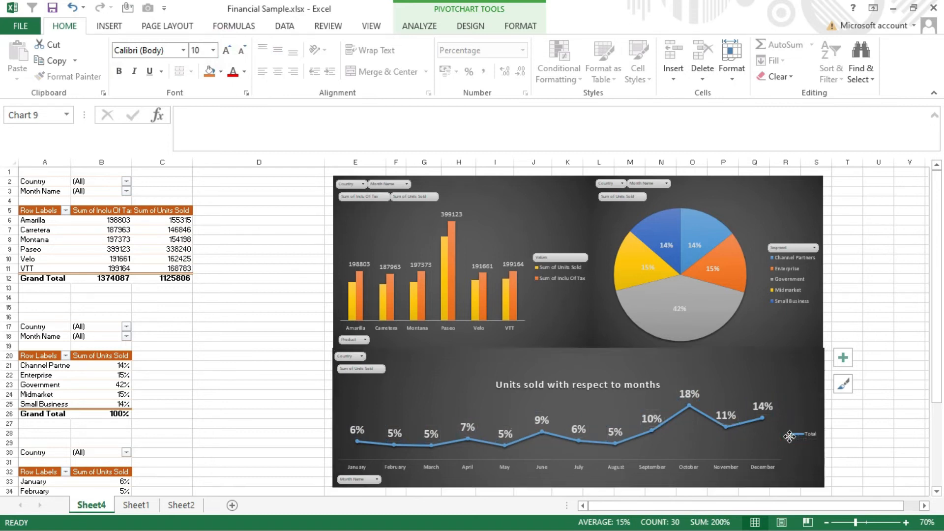
{"action": "key", "text": "Delete"}
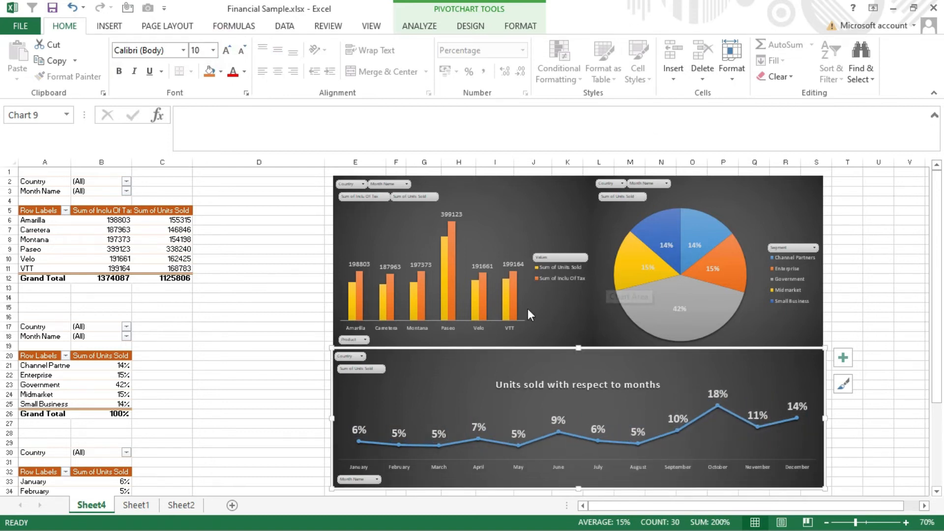
- Insert a Country slicer for the product pivot table
{"action": "left_click", "coordinate": [114, 239]}
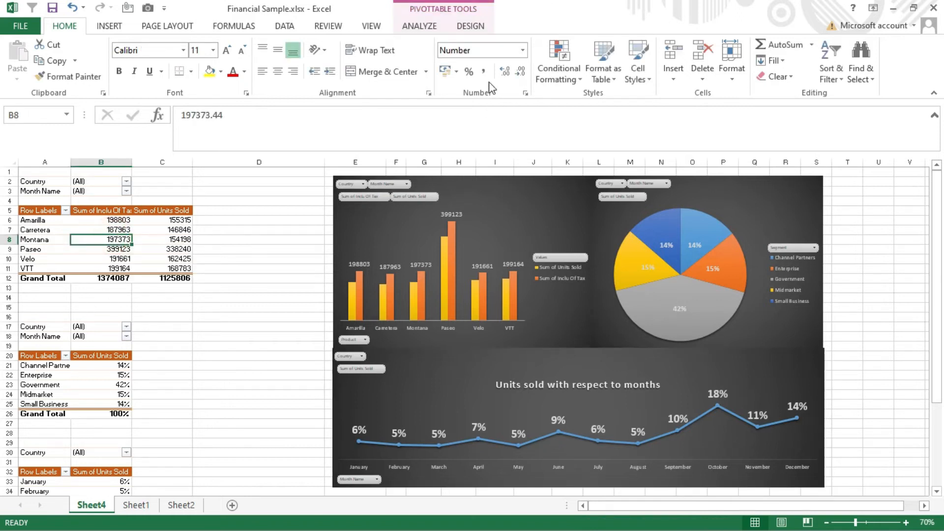
{"action": "left_click", "coordinate": [123, 26]}
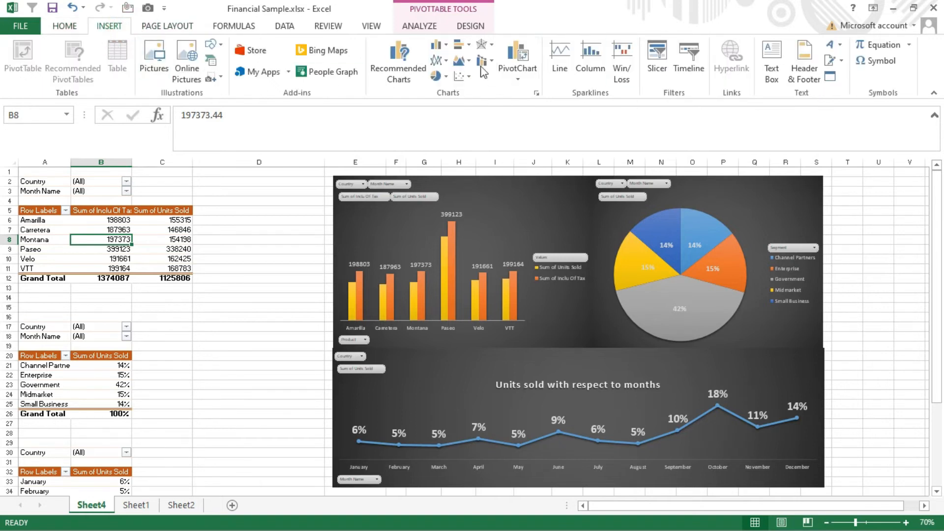
{"action": "left_click", "coordinate": [658, 58]}
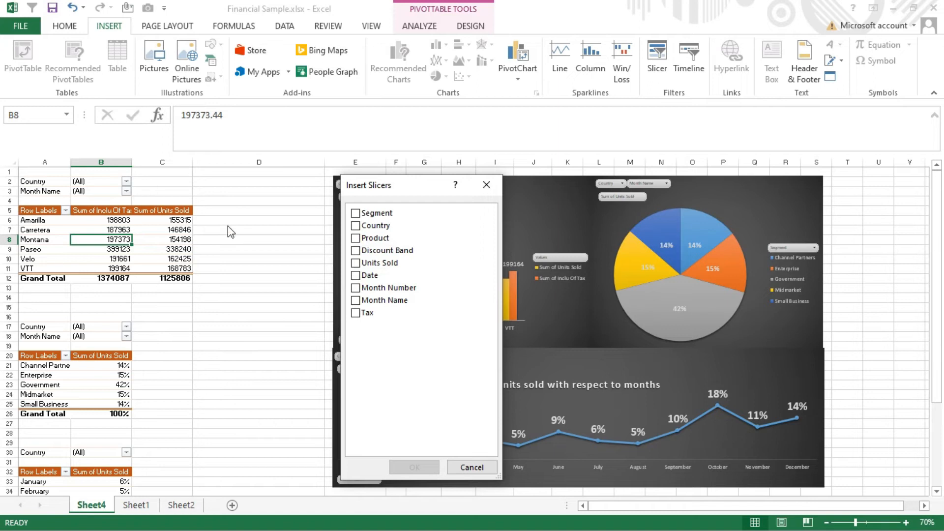
{"action": "left_click", "coordinate": [356, 226]}
{"action": "left_click", "coordinate": [408, 467]}
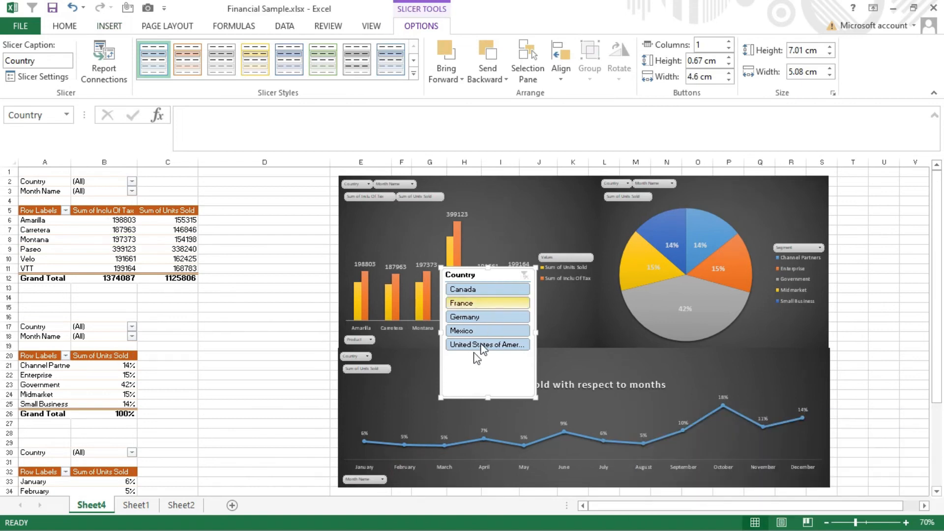
- Move the Country slicer into the empty space between the pivot tables and charts, and test it with Canada and Mexico
{"action": "left_click_drag", "start_coordinate": [473, 369], "coordinate": [266, 339]}
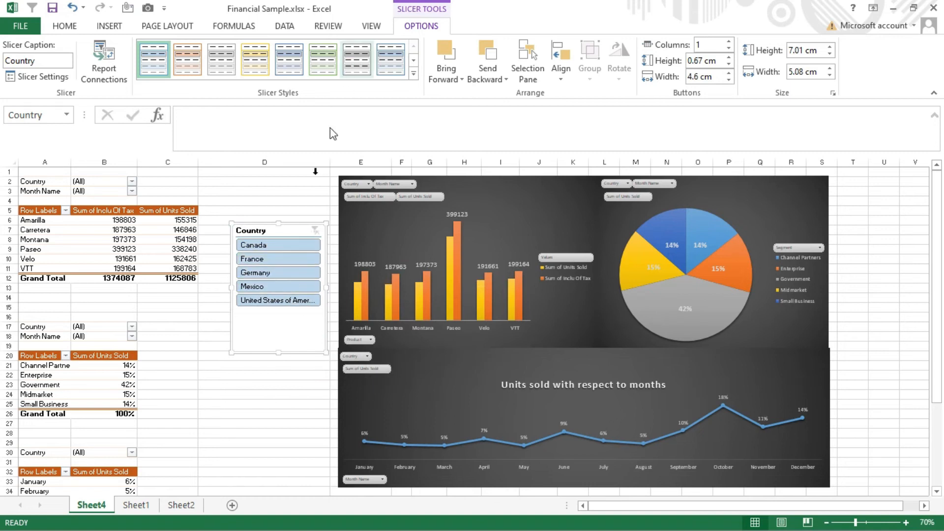
{"action": "left_click", "coordinate": [294, 249]}
{"action": "left_click", "coordinate": [278, 287]}
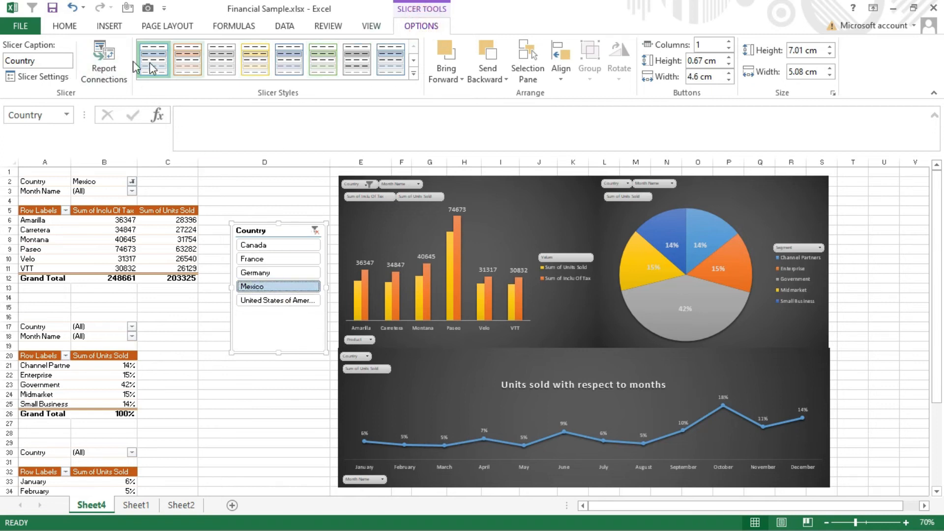
- Connect the Country slicer to PivotTable1 and PivotTable4 in addition to PivotTable2
{"action": "left_click", "coordinate": [108, 67]}
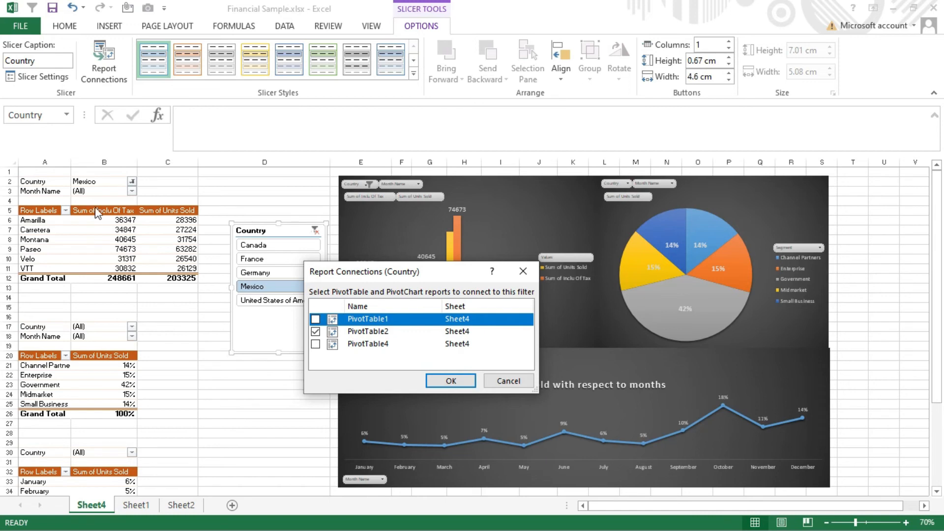
{"action": "left_click", "coordinate": [316, 319]}
{"action": "left_click", "coordinate": [315, 344]}
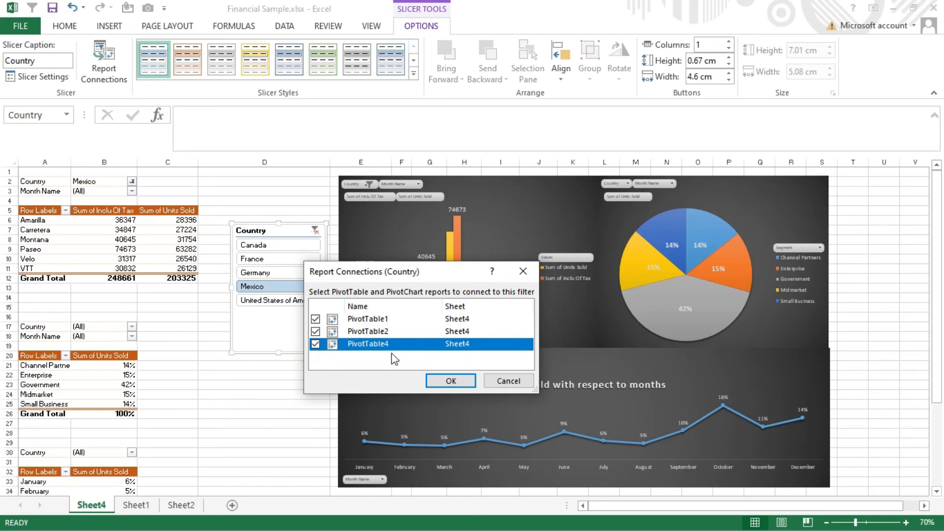
{"action": "left_click", "coordinate": [453, 387]}
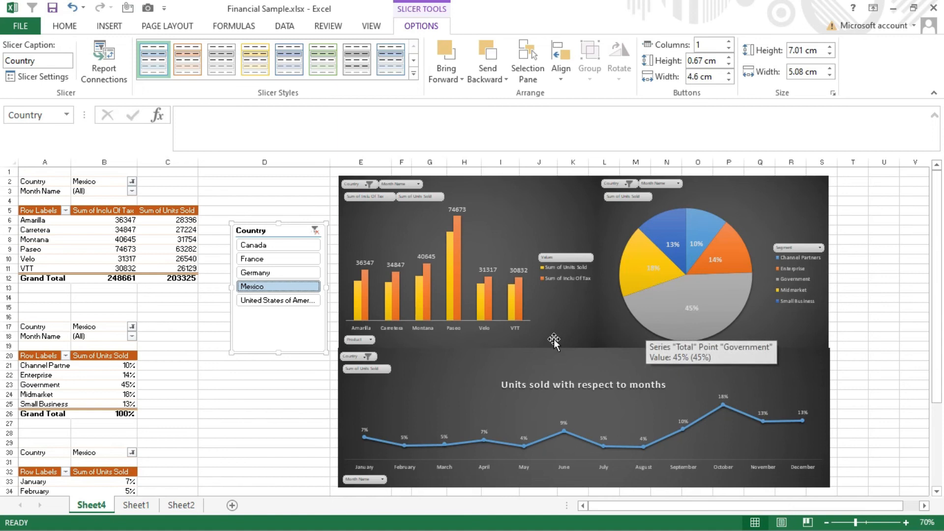
- Filter the whole dashboard with the slicer by Canada, Germany, Mexico and finally United States of America
{"action": "left_click", "coordinate": [297, 244]}
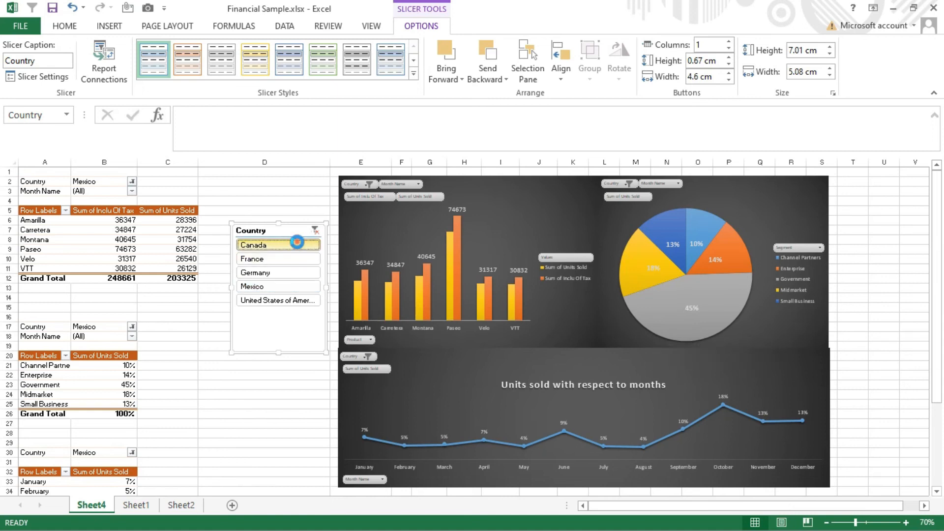
{"action": "left_click", "coordinate": [290, 274]}
{"action": "left_click", "coordinate": [303, 287]}
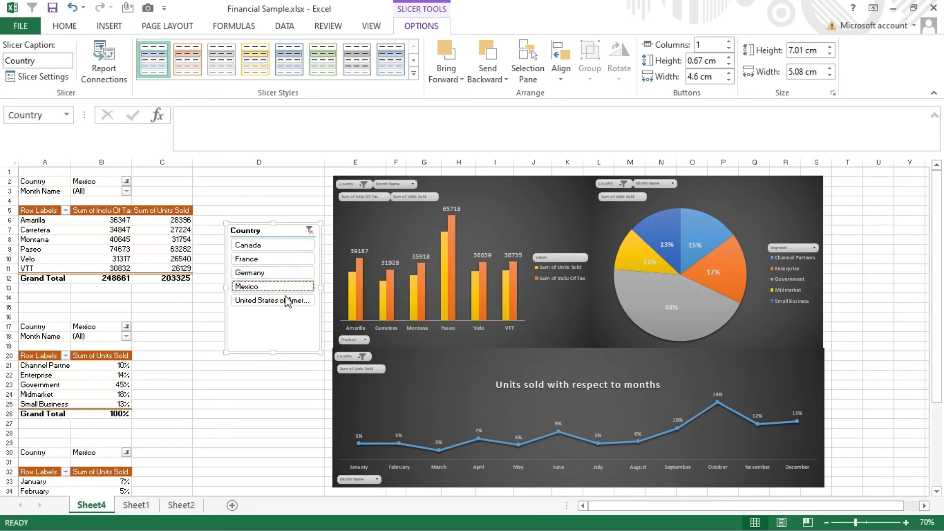
{"action": "left_click", "coordinate": [288, 301]}
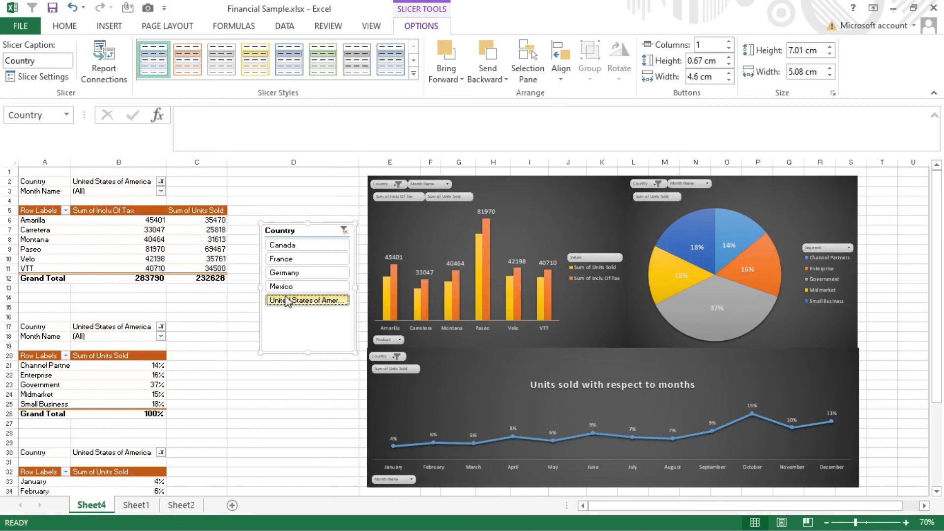